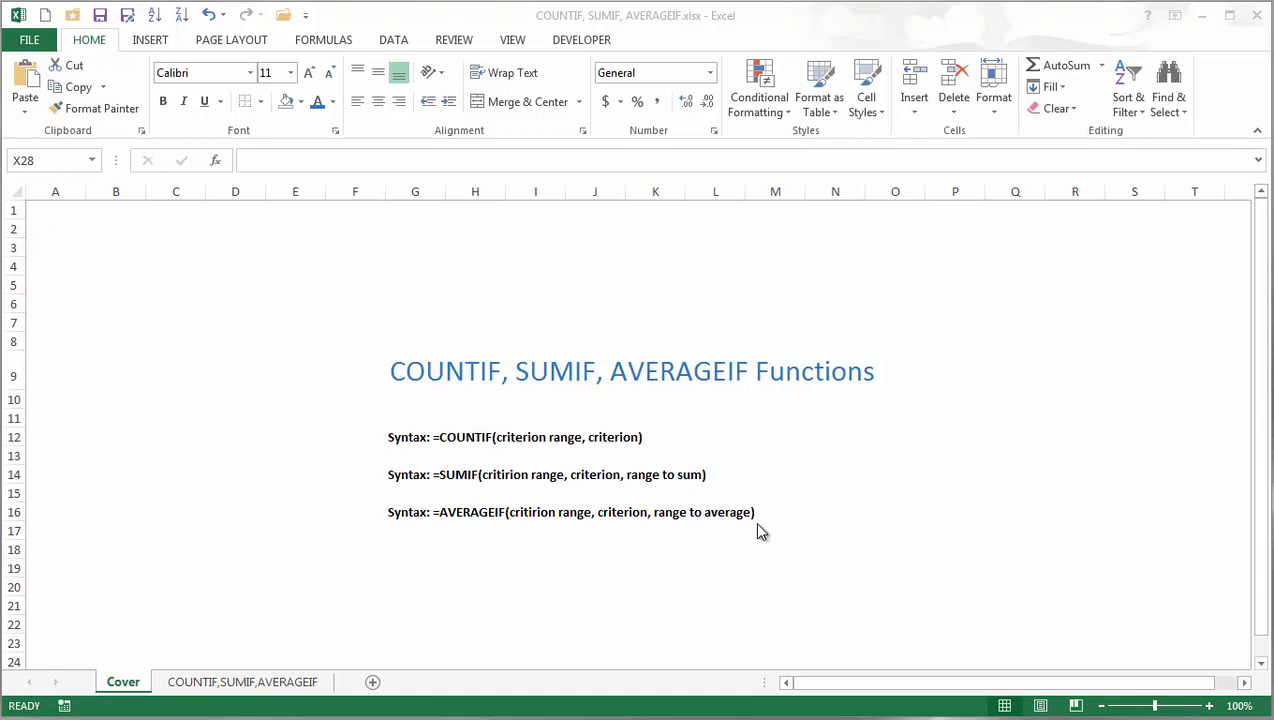
# - On the COUNTIF,SUMIF,AVERAGEIF sheet, count students by gender with =COUNTIF($B$2:$B$73,G1) in G5 and copy the formula to H5
pyautogui.click(265, 683)
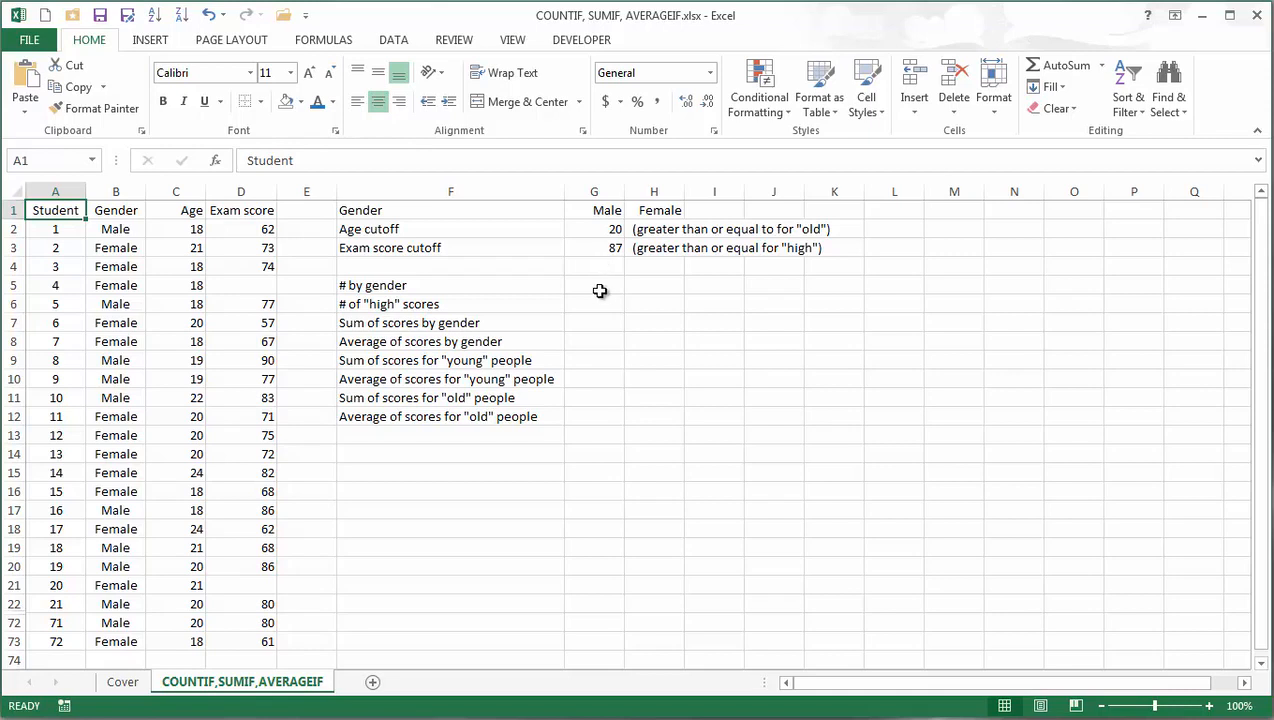
pyautogui.click(599, 287)
pyautogui.write('=')
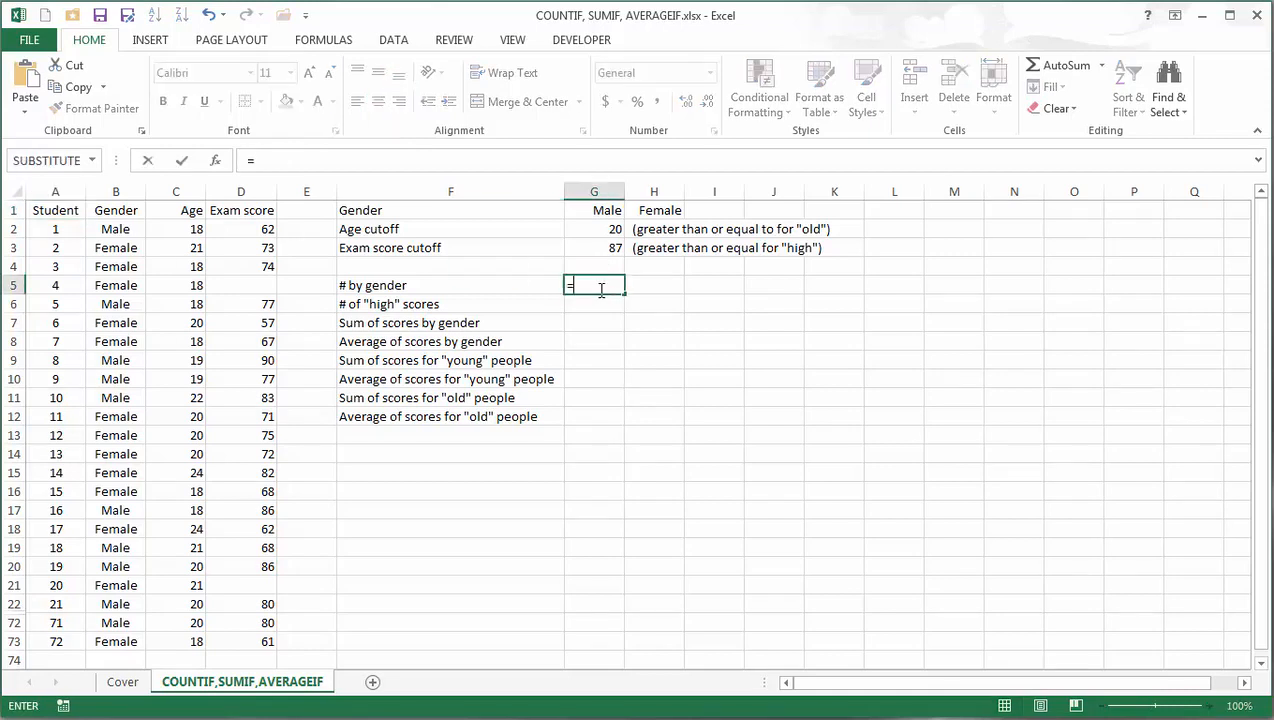
pyautogui.write('countif(')
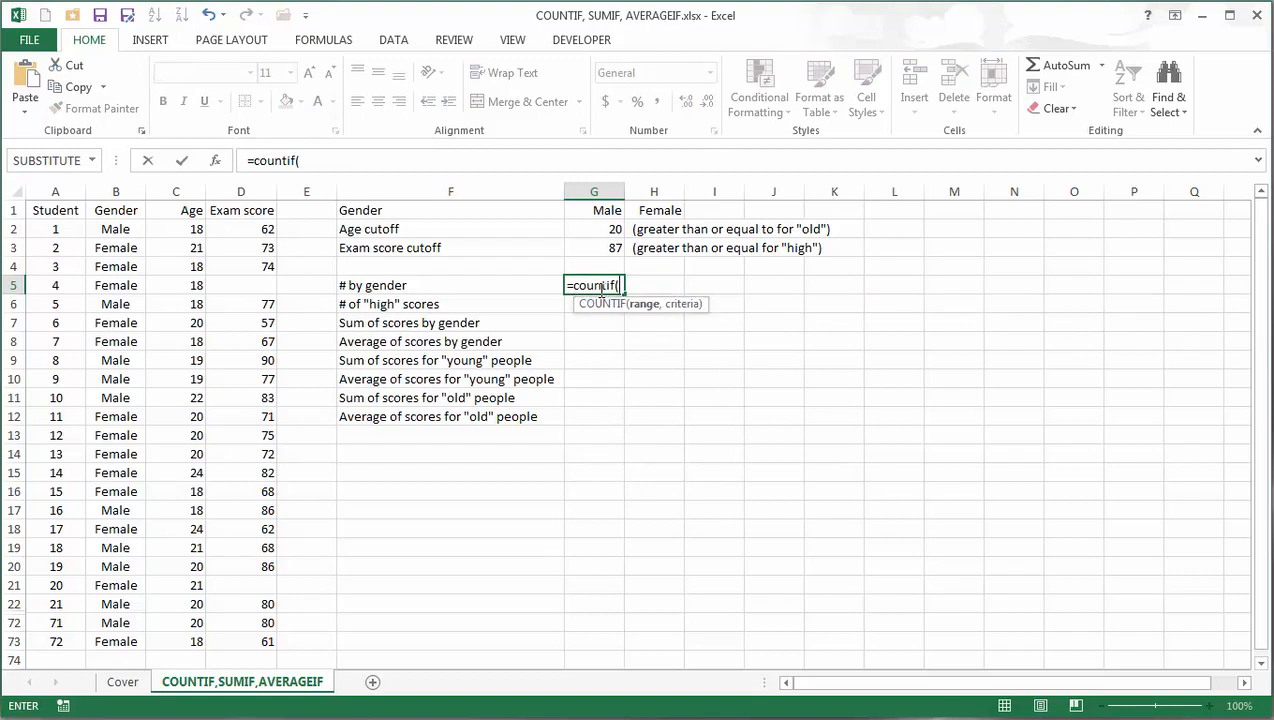
pyautogui.moveTo(101, 230); pyautogui.dragTo(112, 645)
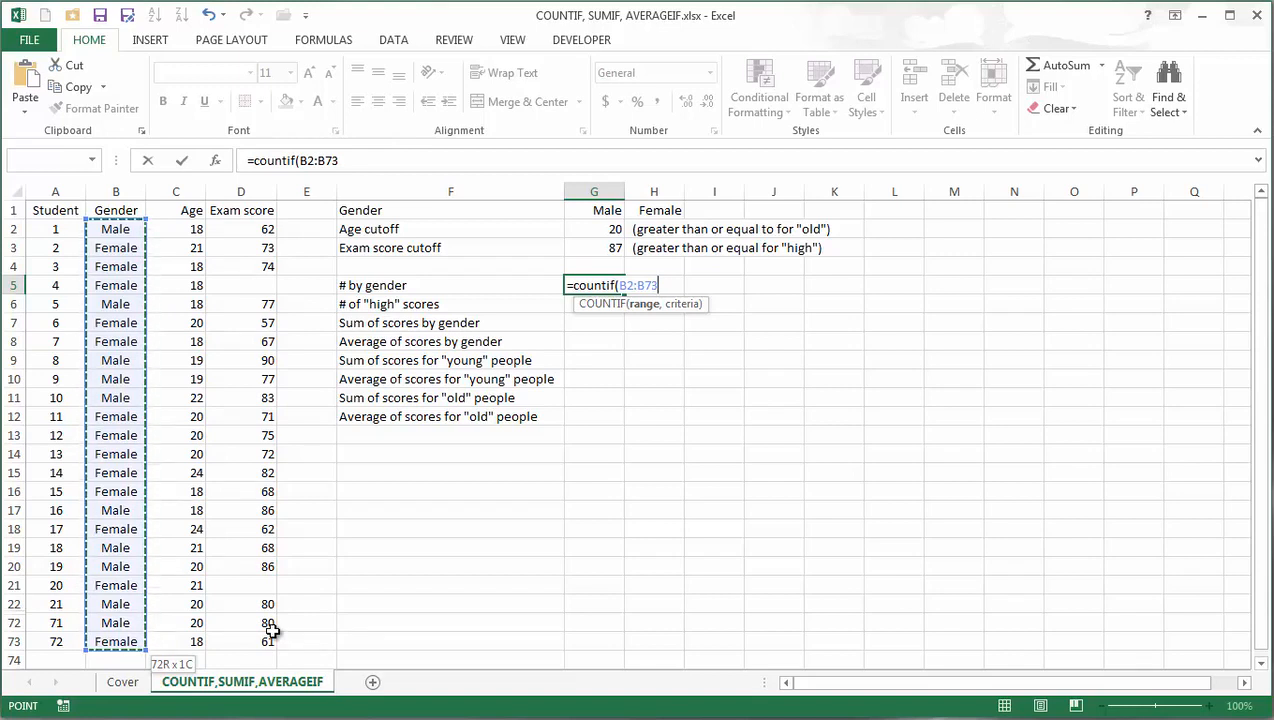
pyautogui.press('F4')
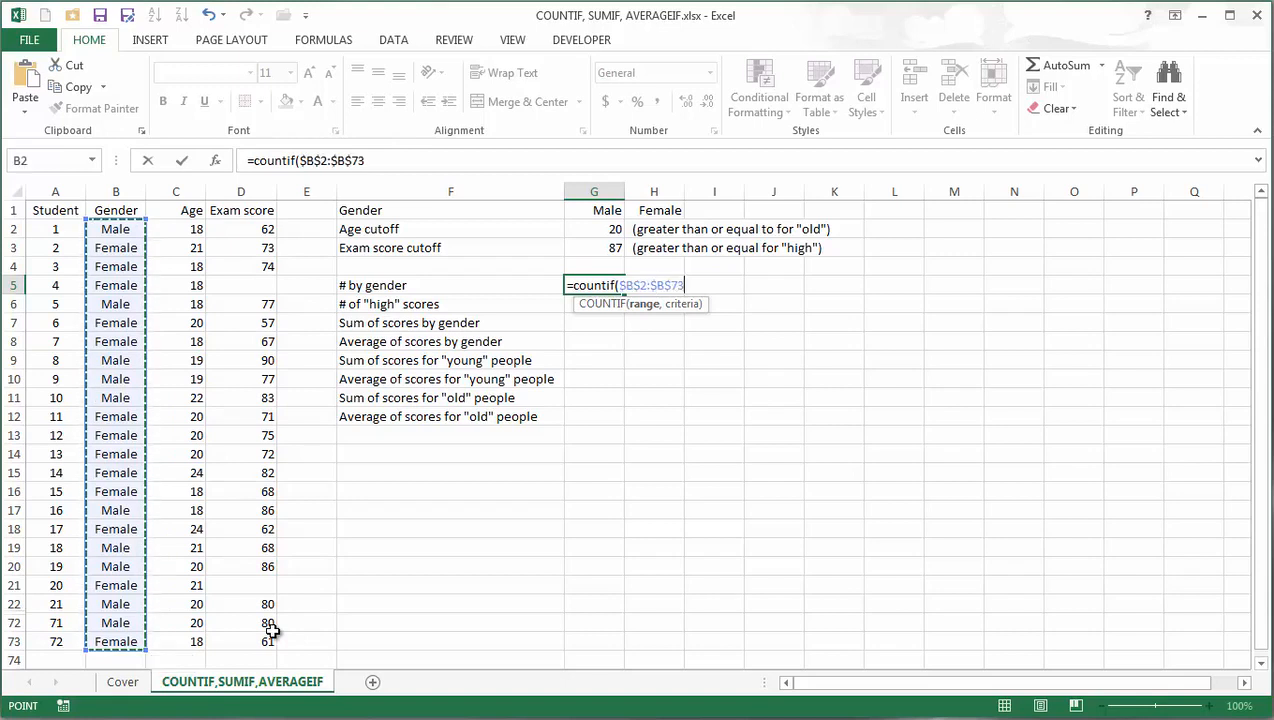
pyautogui.write(',')
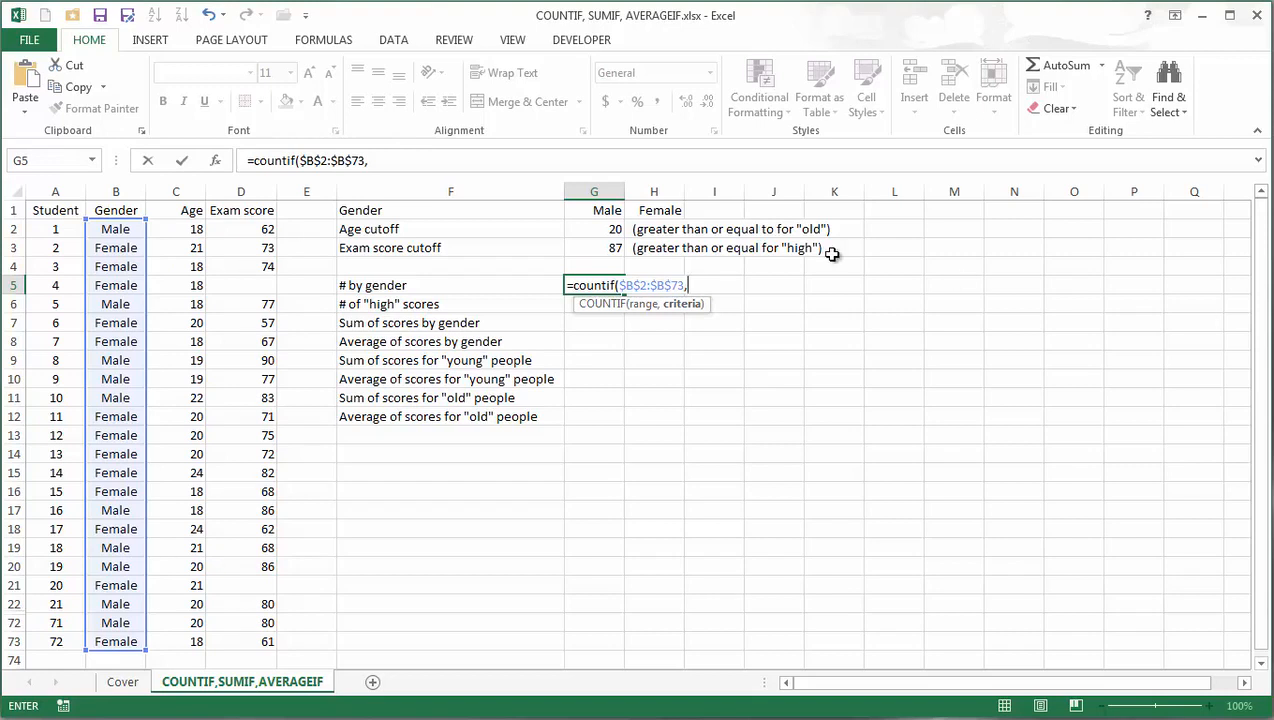
pyautogui.click(604, 208)
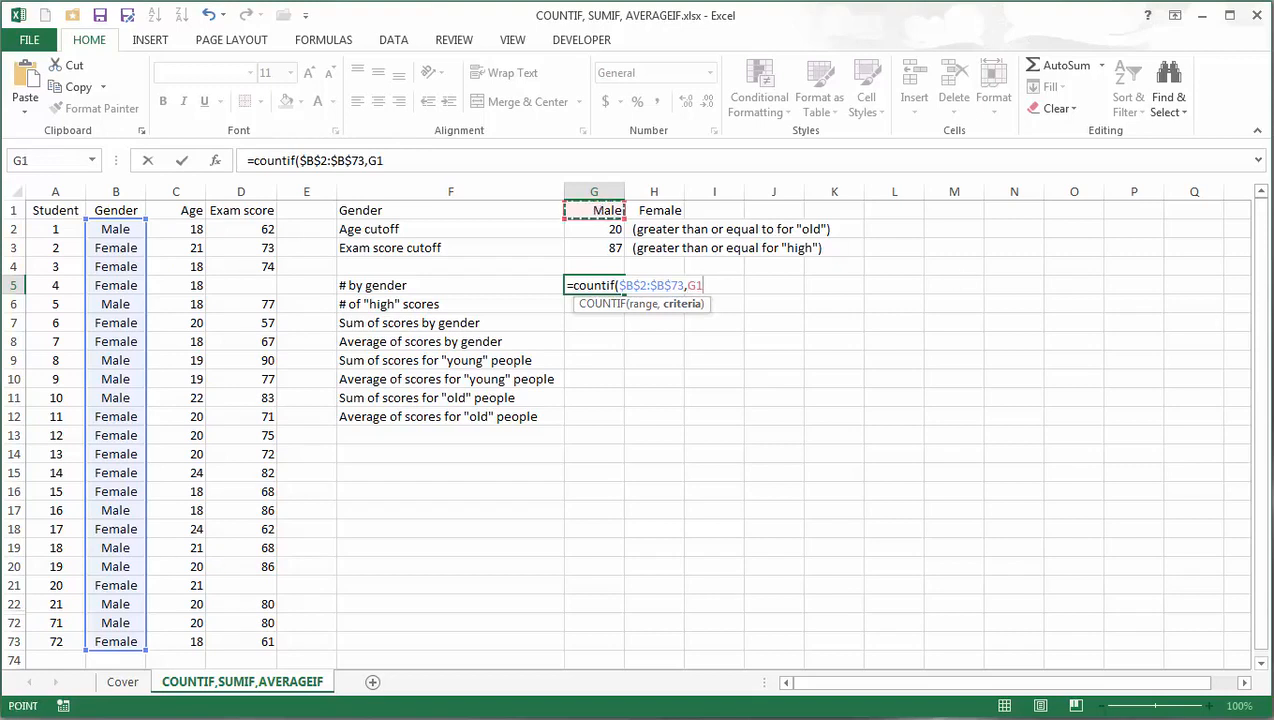
pyautogui.write(')')
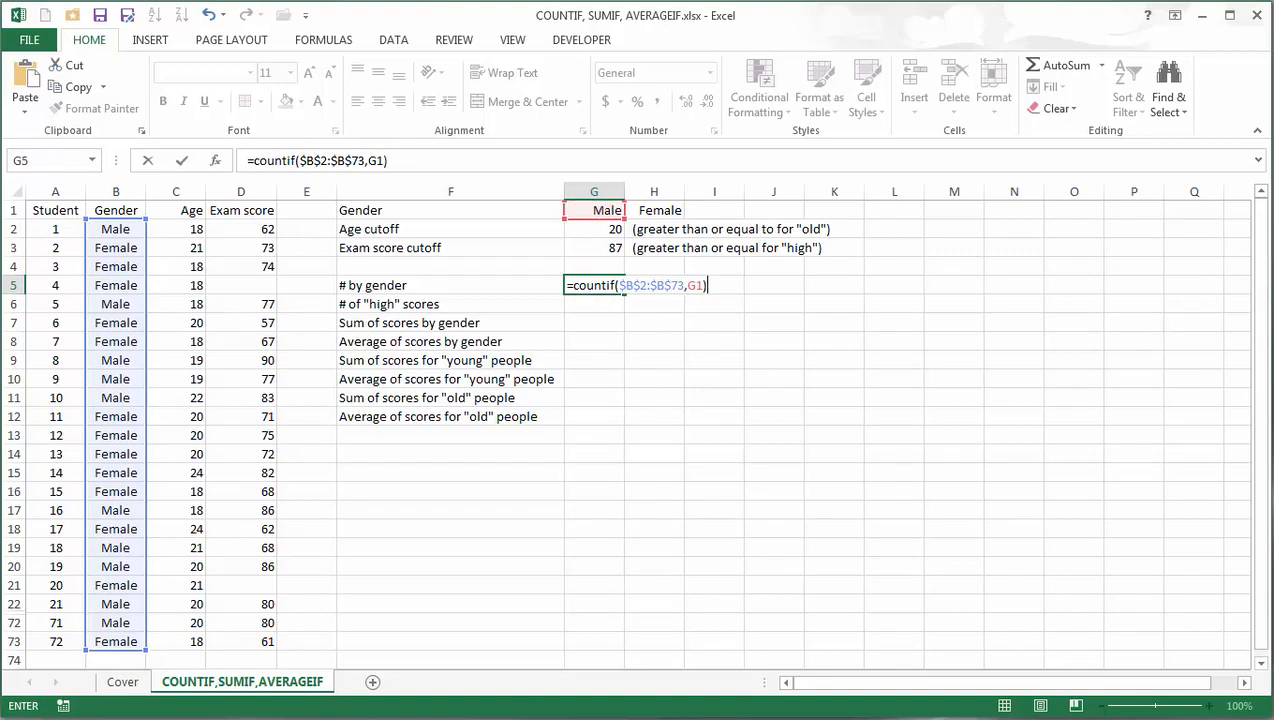
pyautogui.press('Return')
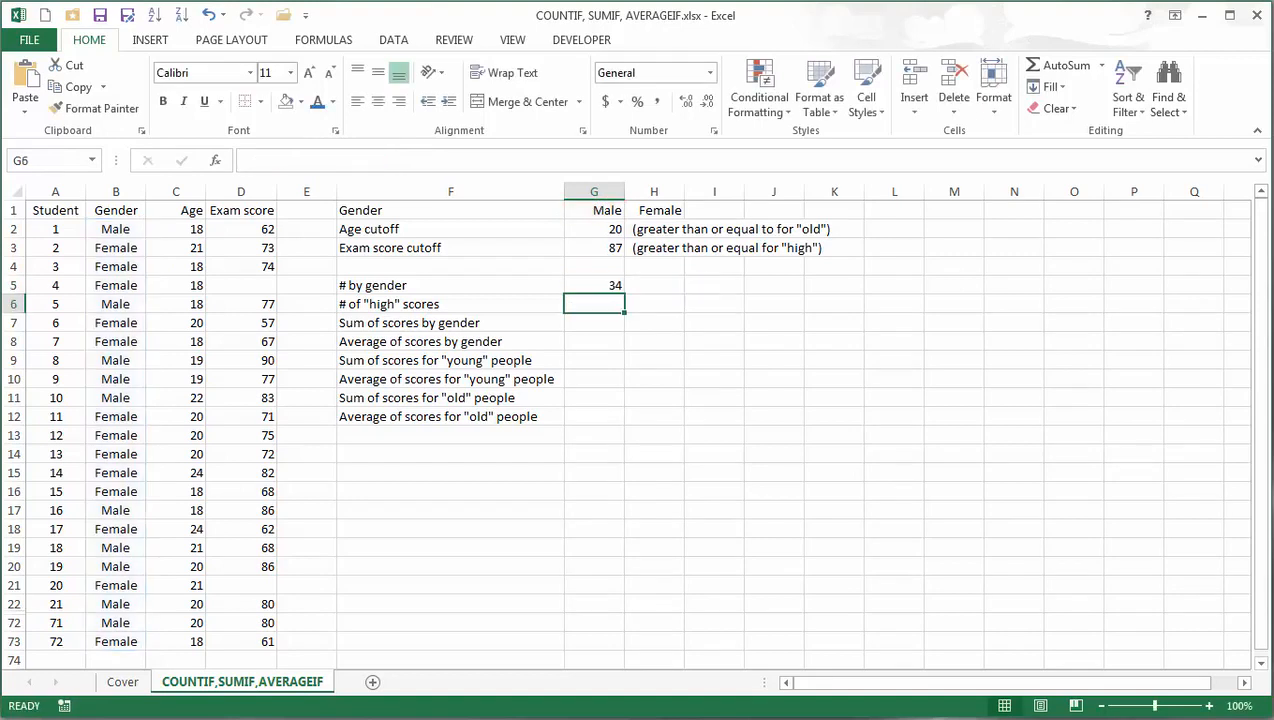
pyautogui.click(615, 287)
pyautogui.moveTo(624, 292); pyautogui.dragTo(684, 293)
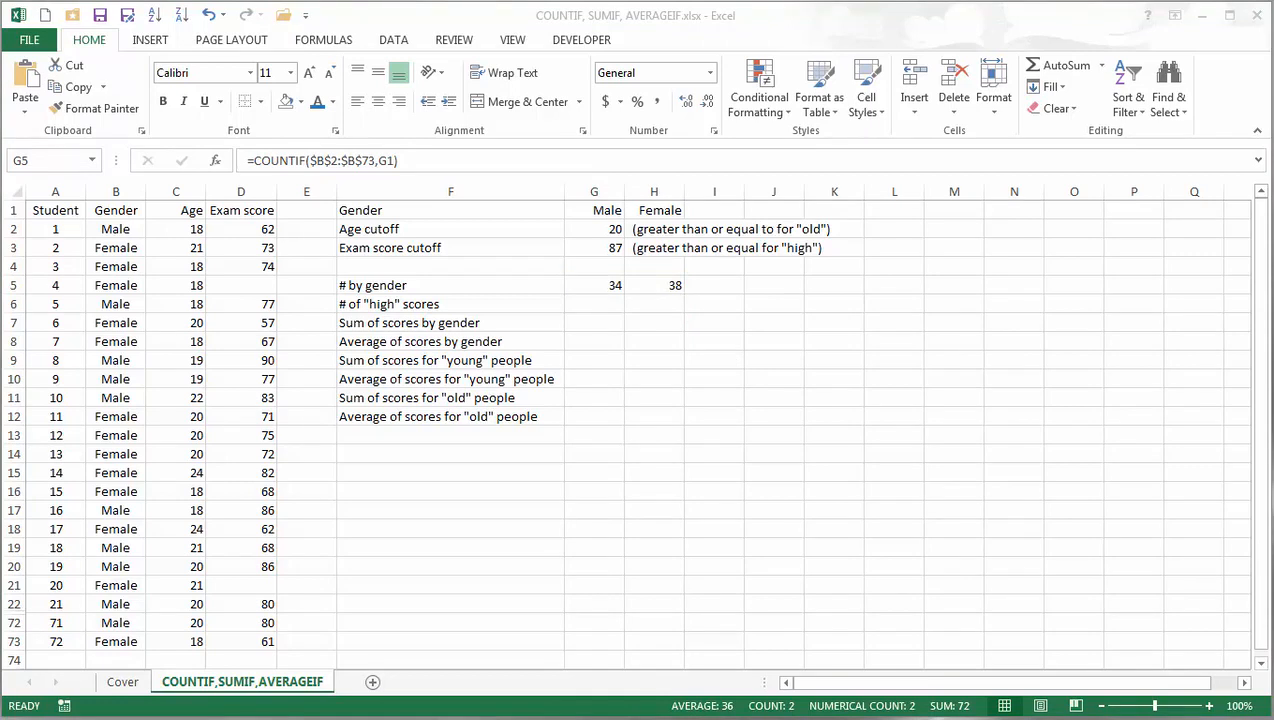
# - Count the "high" exam scores in G6 with the formula =COUNTIF(D2:D73,">="&G3)
pyautogui.click(604, 306)
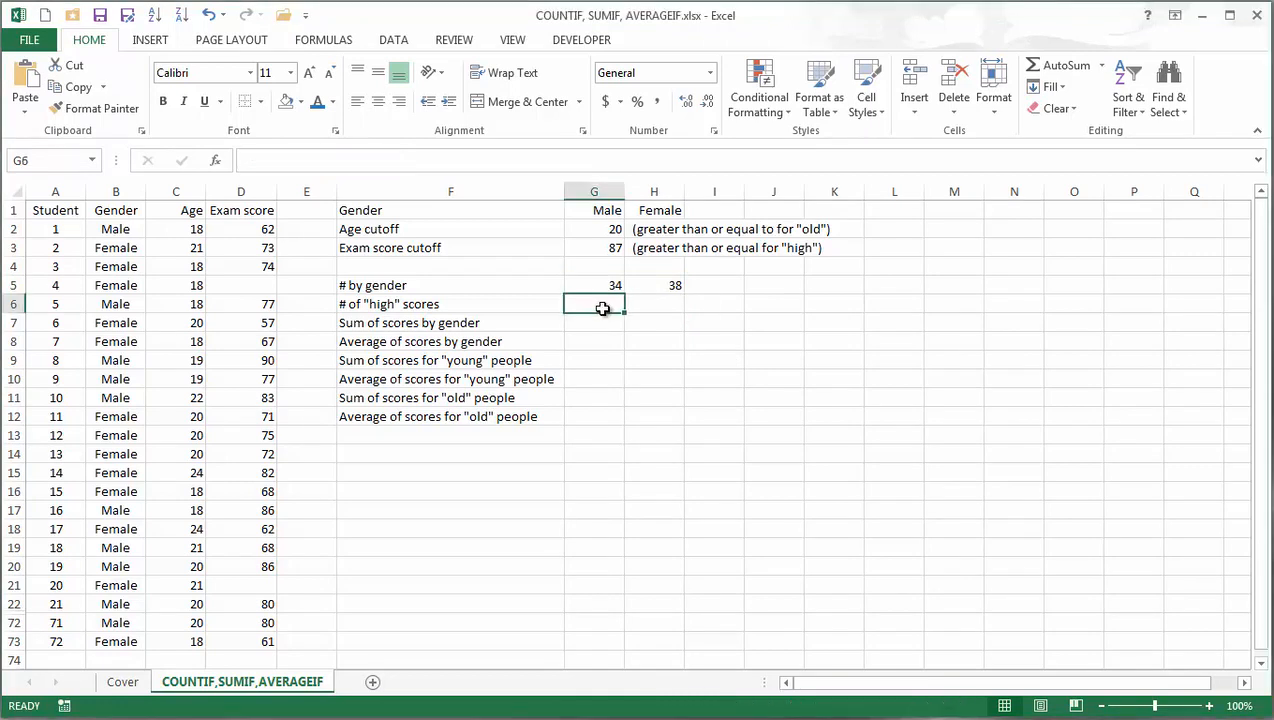
pyautogui.write('=cou')
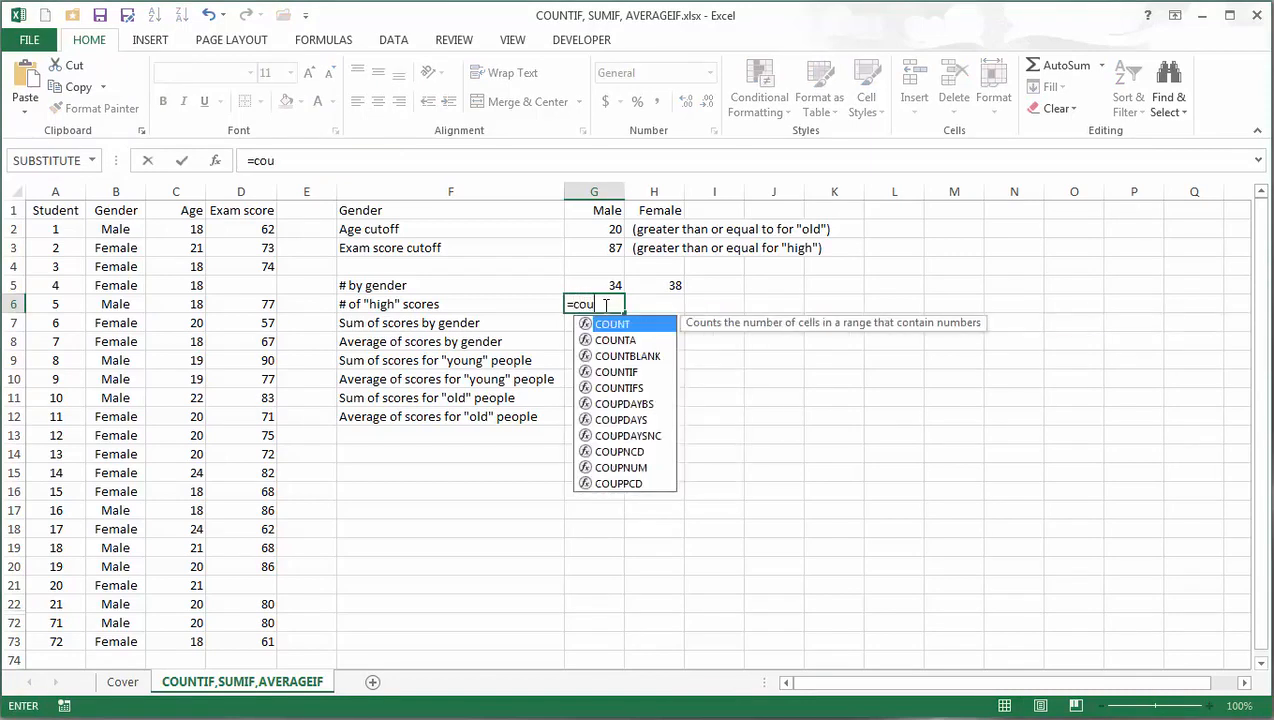
pyautogui.write('ntif(')
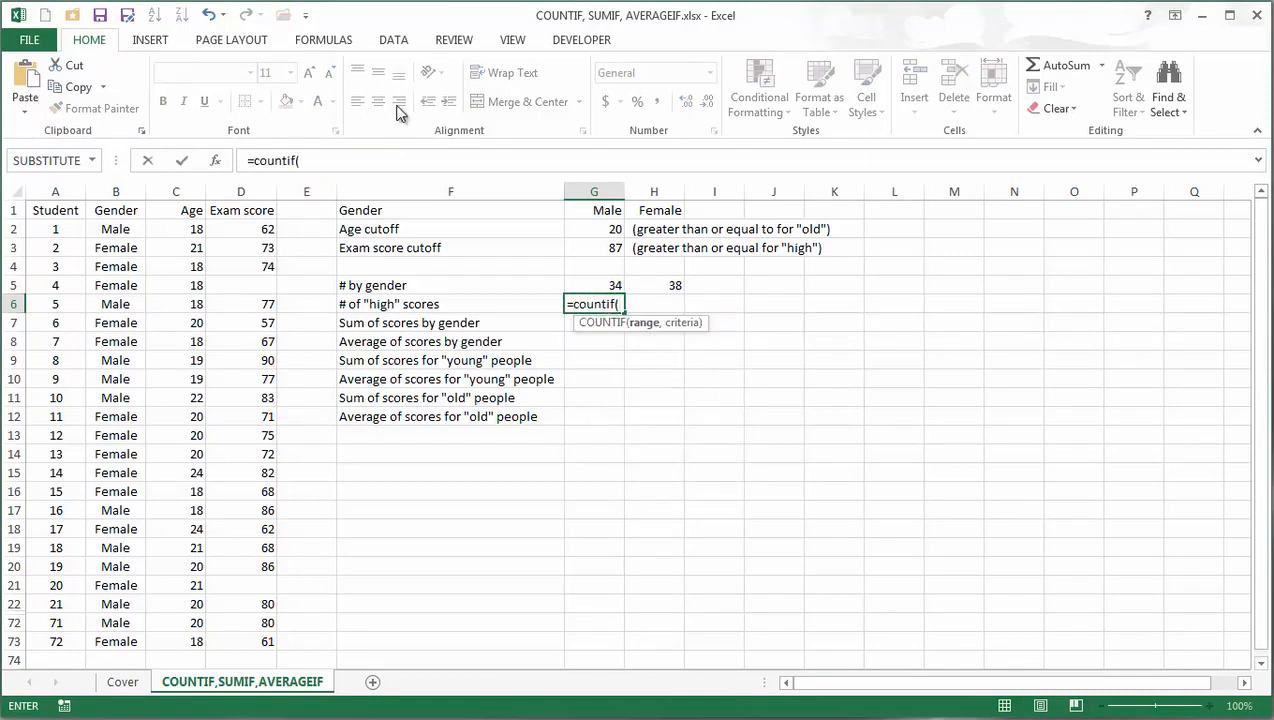
pyautogui.click(258, 229)
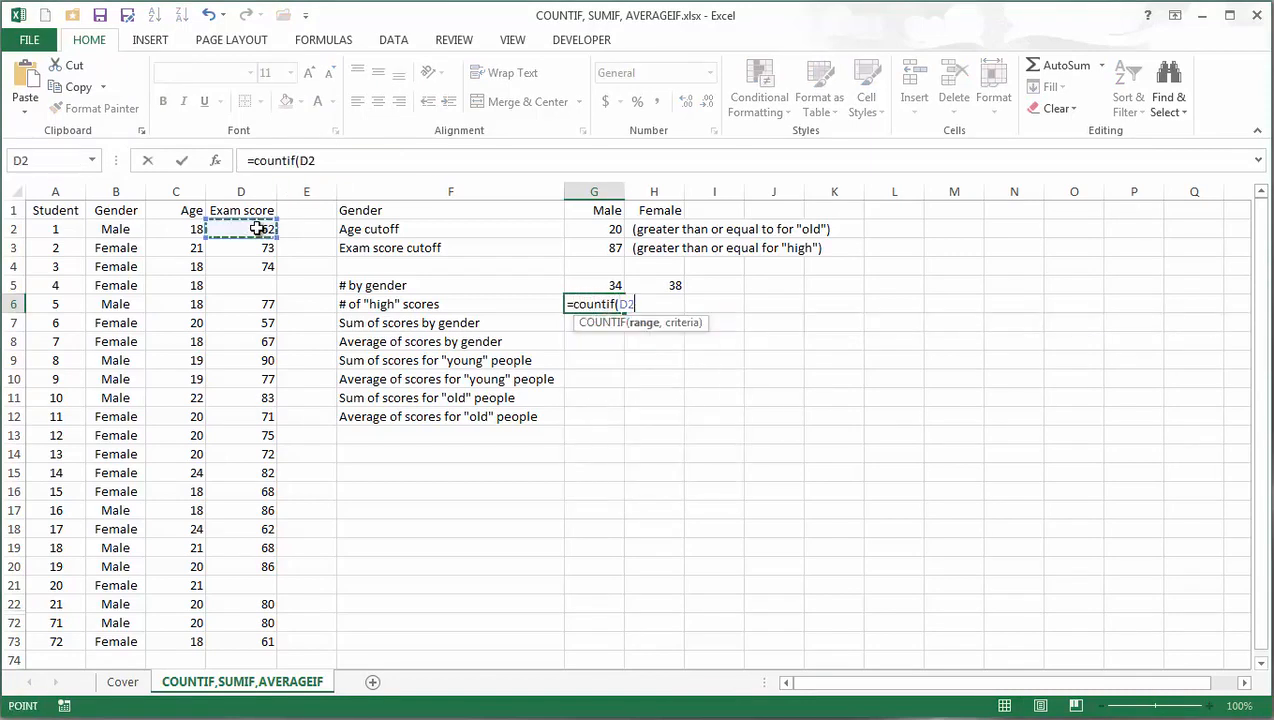
pyautogui.keyDown('shift'); pyautogui.click(260, 639); pyautogui.keyUp('shift')
pyautogui.write(',')
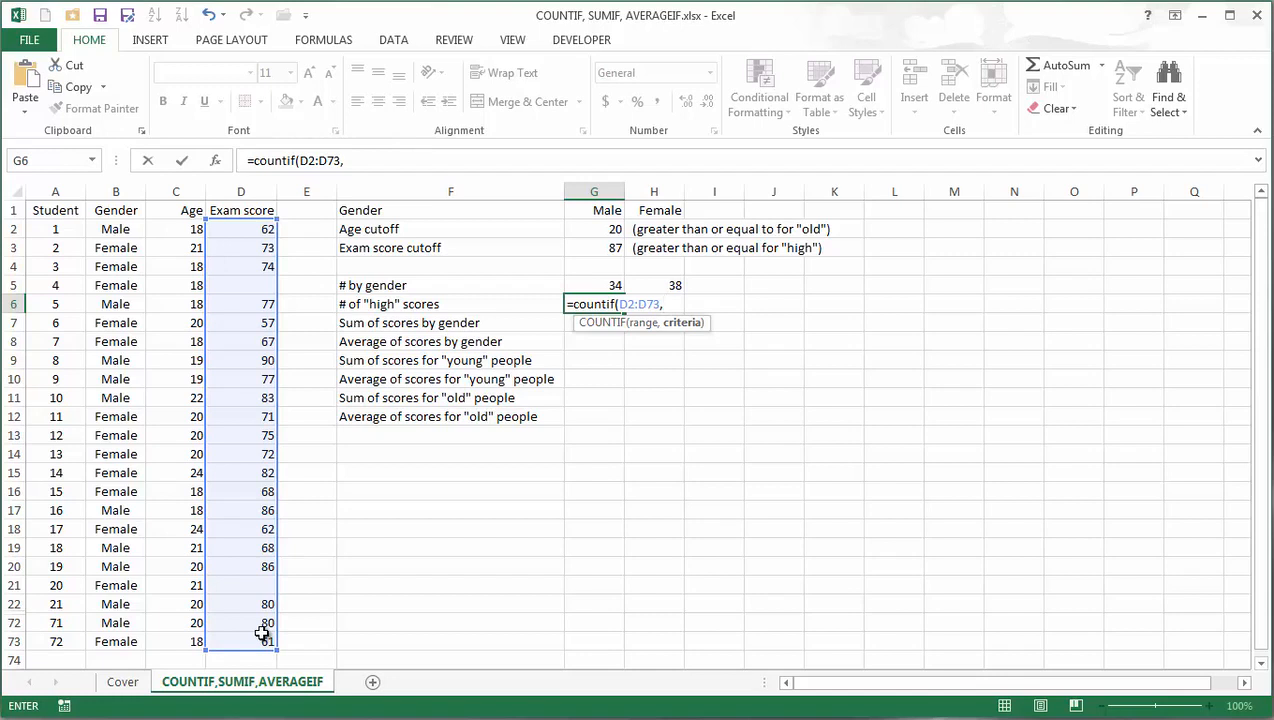
pyautogui.write('">="&')
pyautogui.click(610, 247)
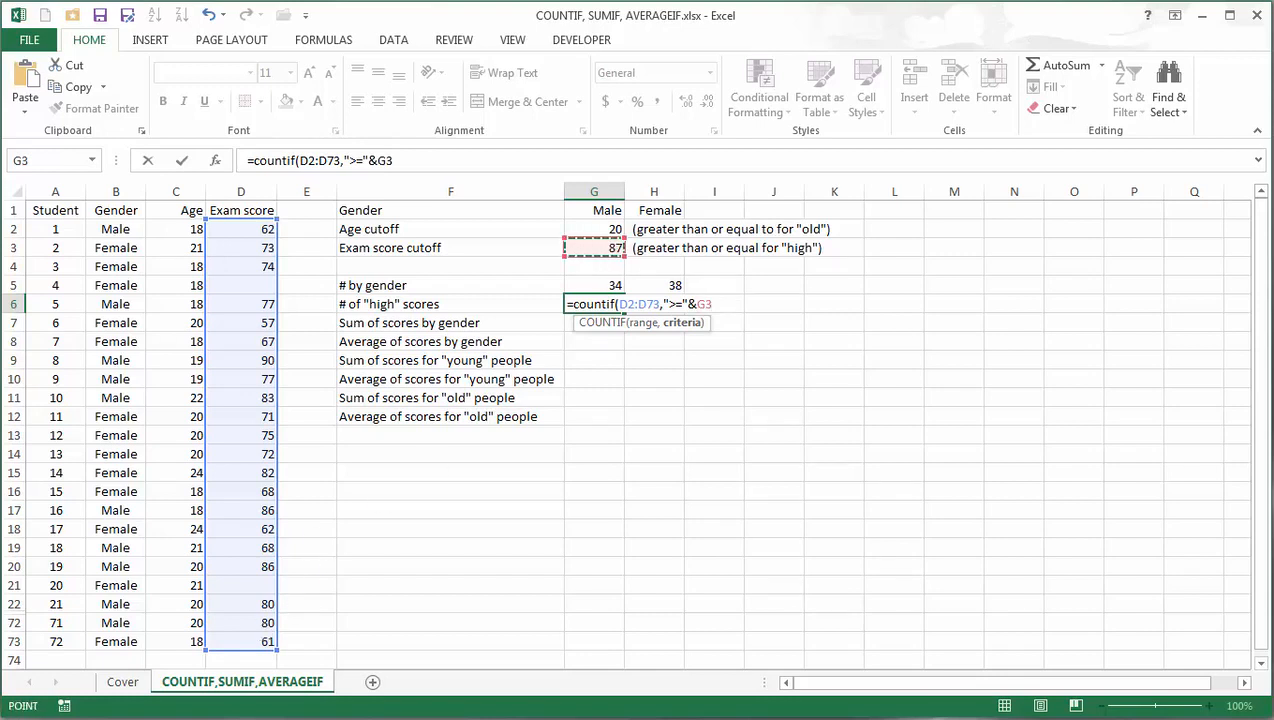
pyautogui.write(')')
pyautogui.press('Return')
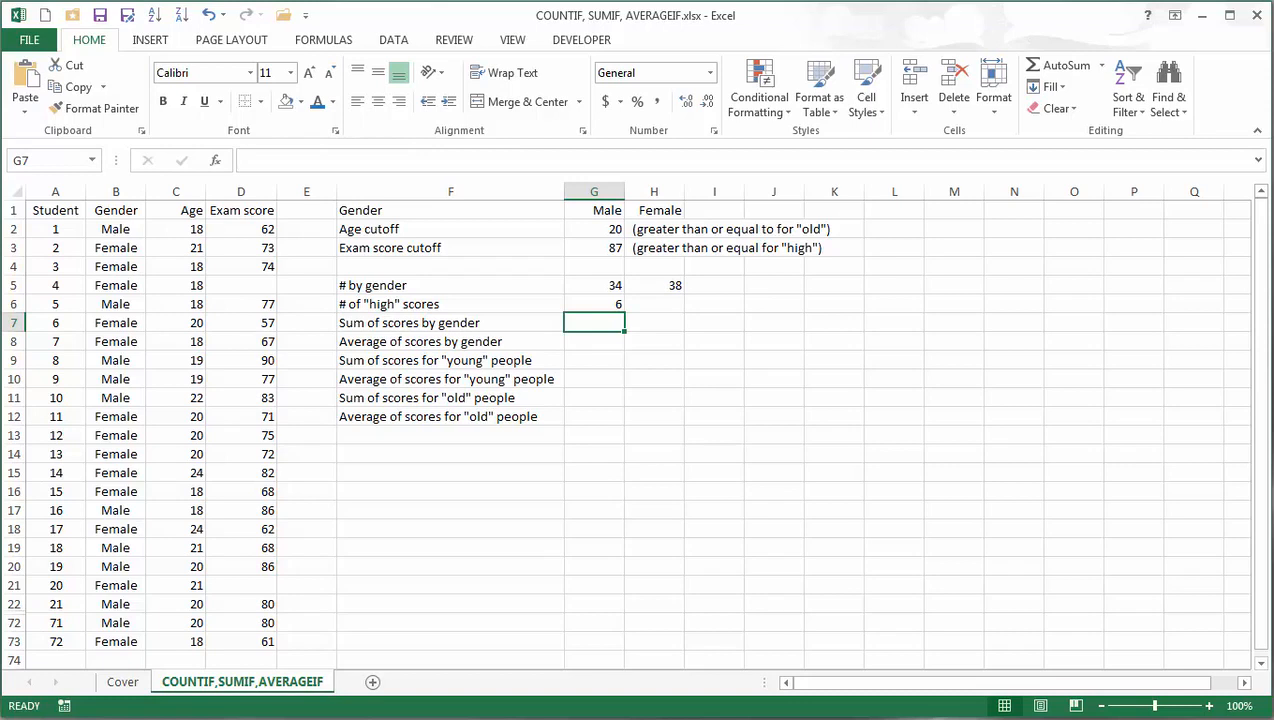
# - Try an exam score cutoff of 80 in G3, and undo that change
pyautogui.click(614, 248)
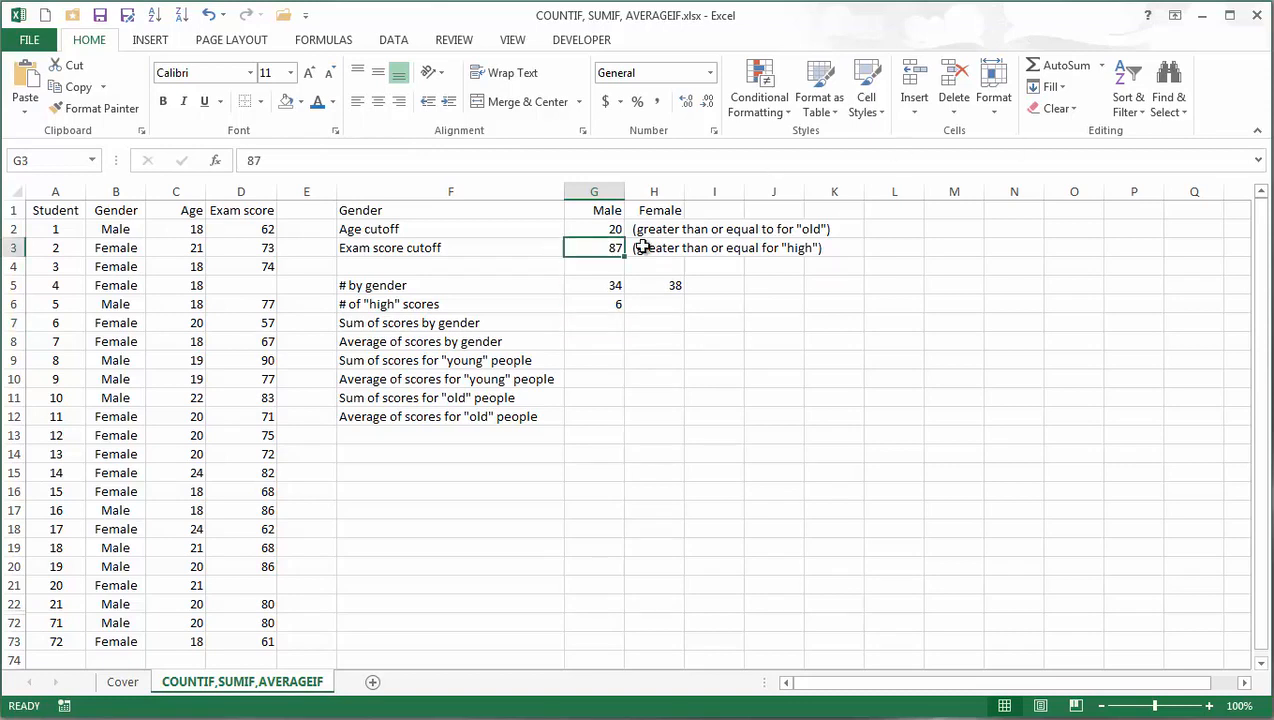
pyautogui.write('80')
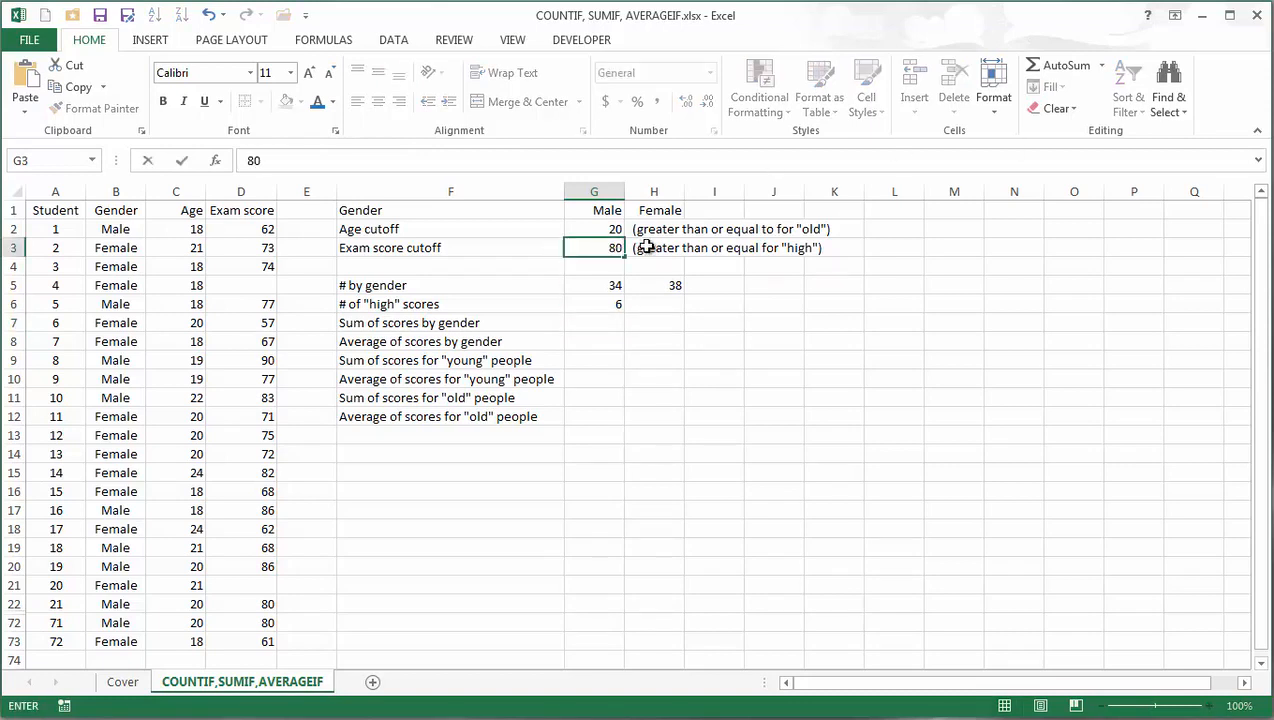
pyautogui.press('Return')
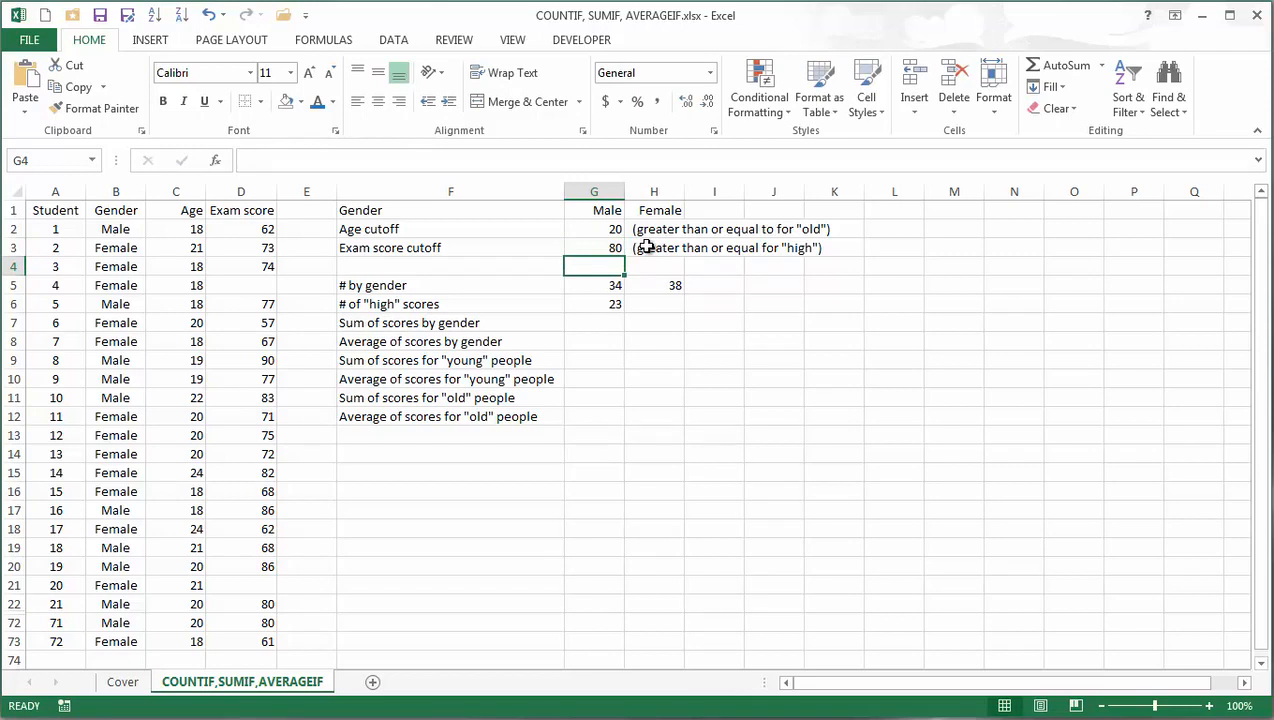
pyautogui.hotkey('ctrl', 'z')
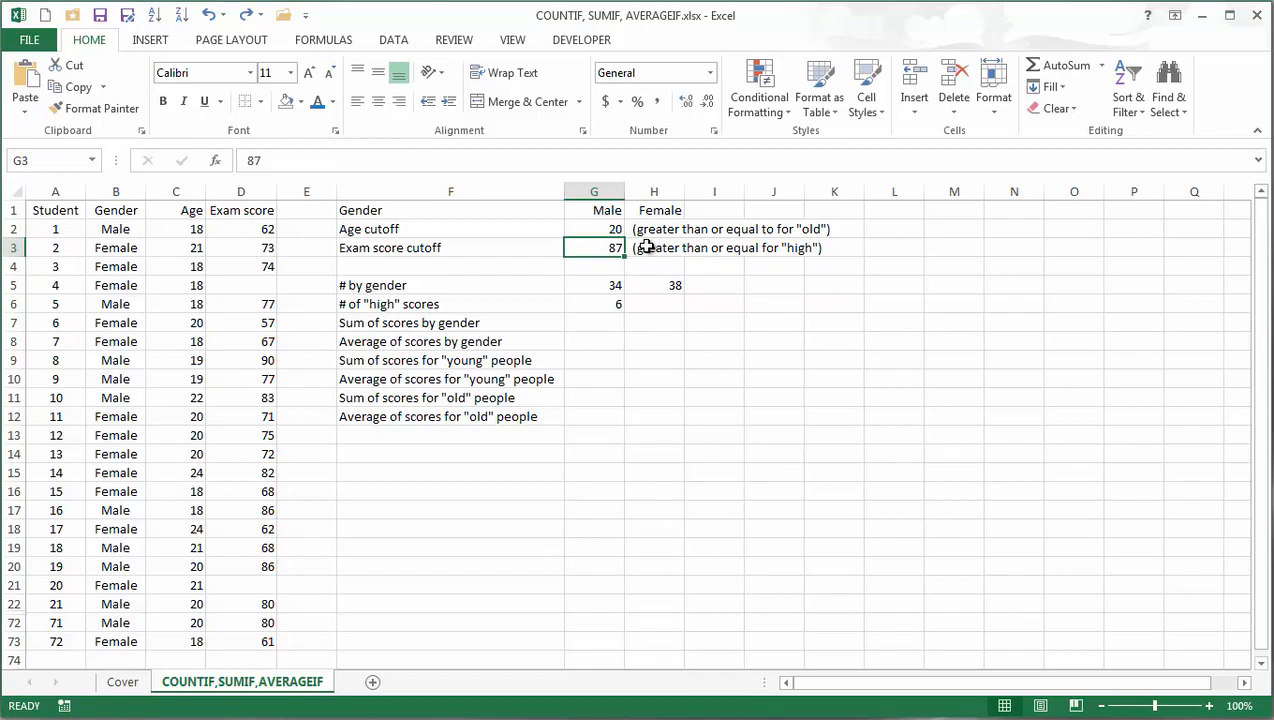
# - Sum the exam scores by gender with =SUMIF($B$2:$B$73,G1,$D$2:$D$73) in G7 and copy the formula to H7
pyautogui.click(596, 325)
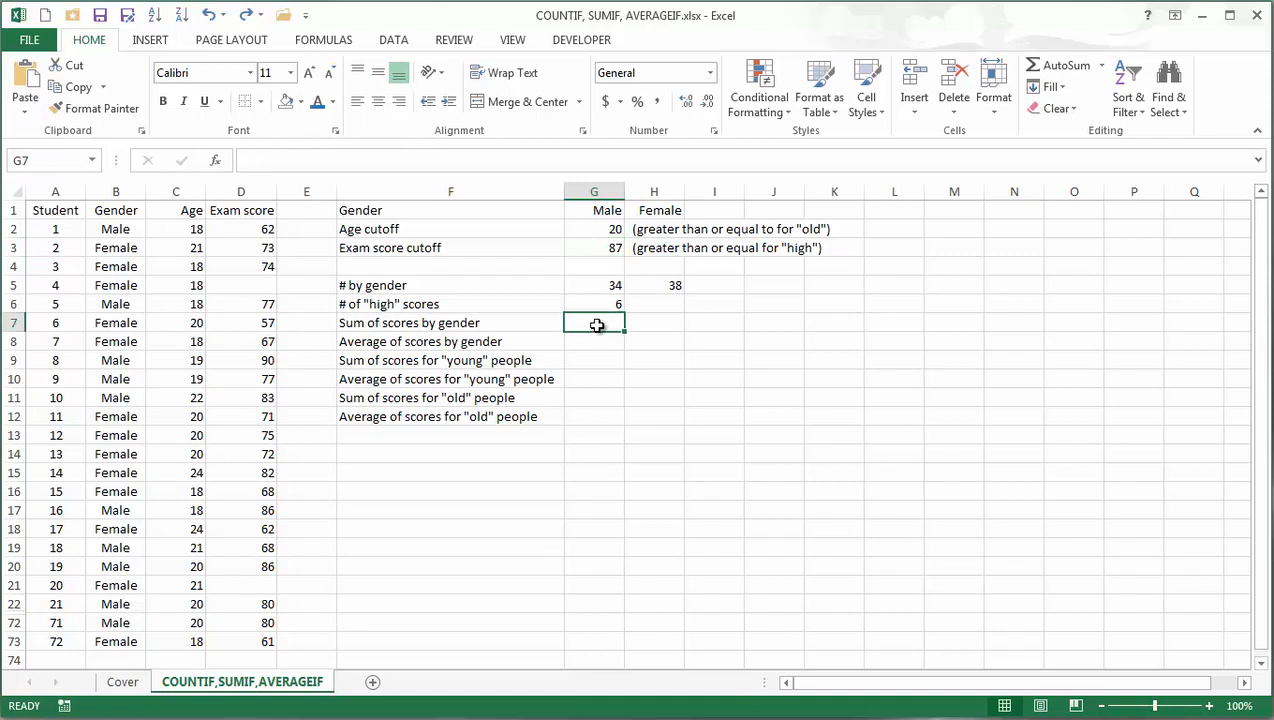
pyautogui.write('=sum')
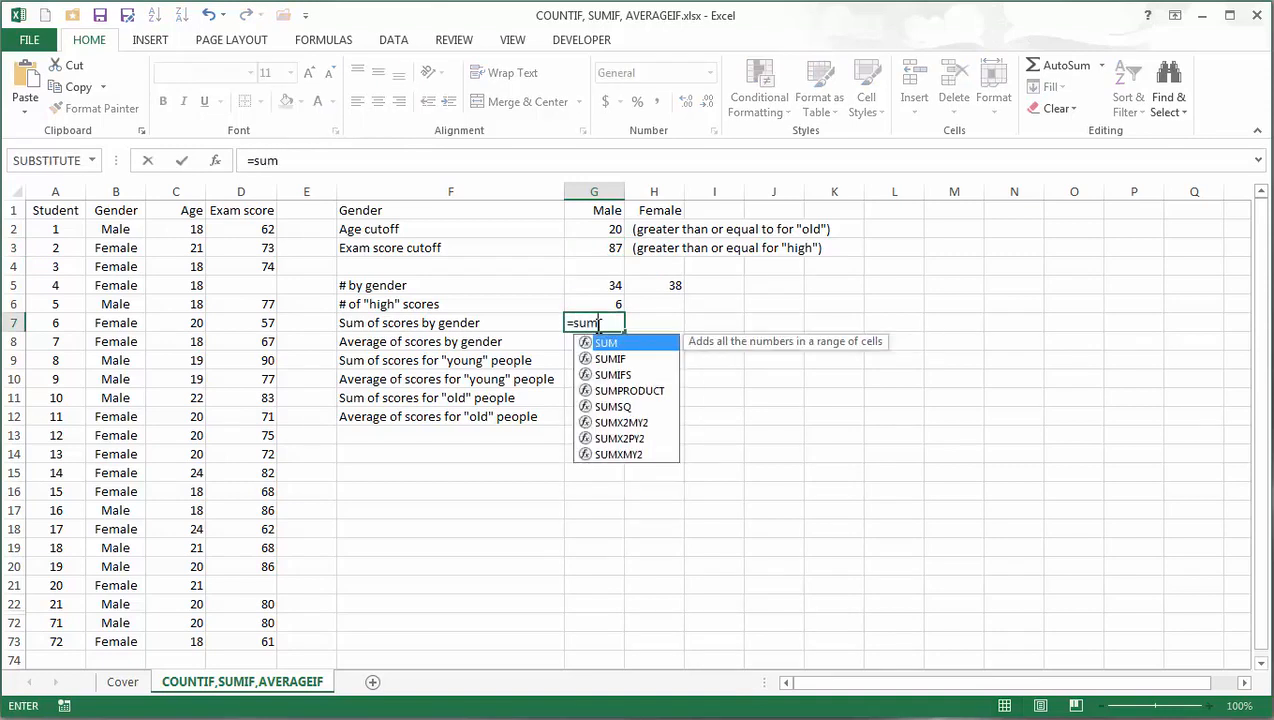
pyautogui.write('if(')
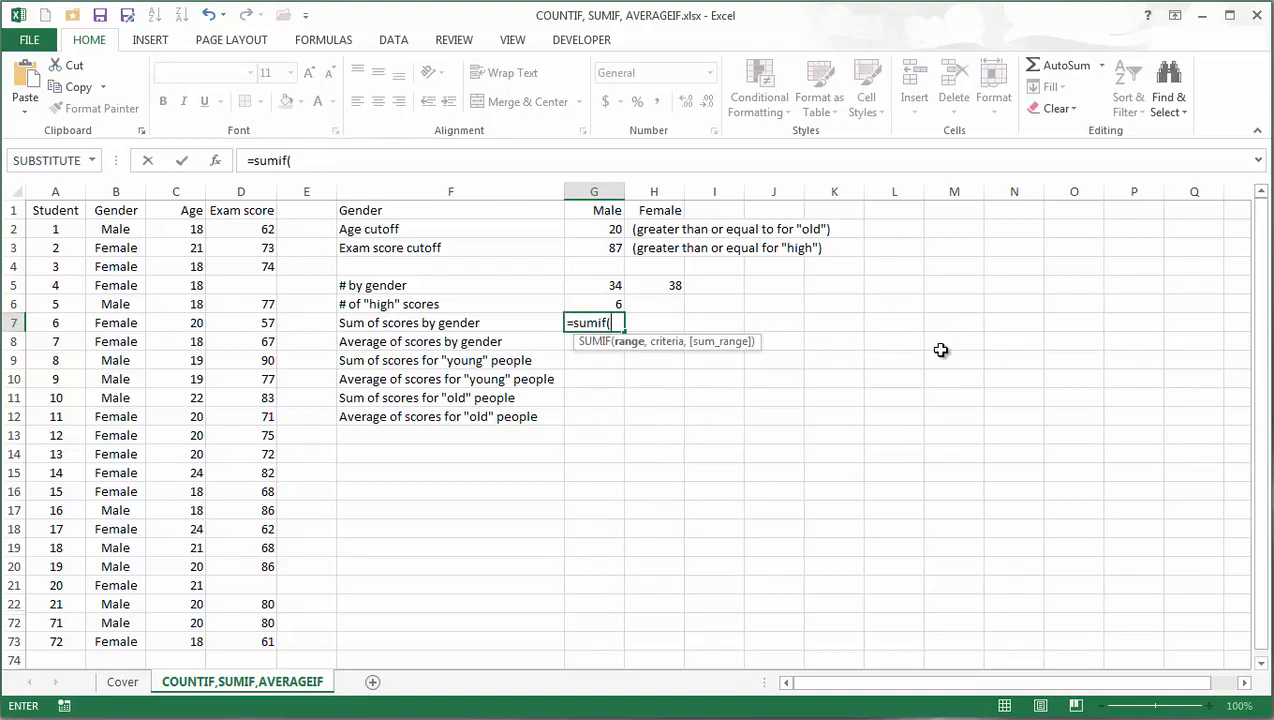
pyautogui.click(112, 229)
pyautogui.keyDown('shift'); pyautogui.click(126, 643); pyautogui.keyUp('shift')
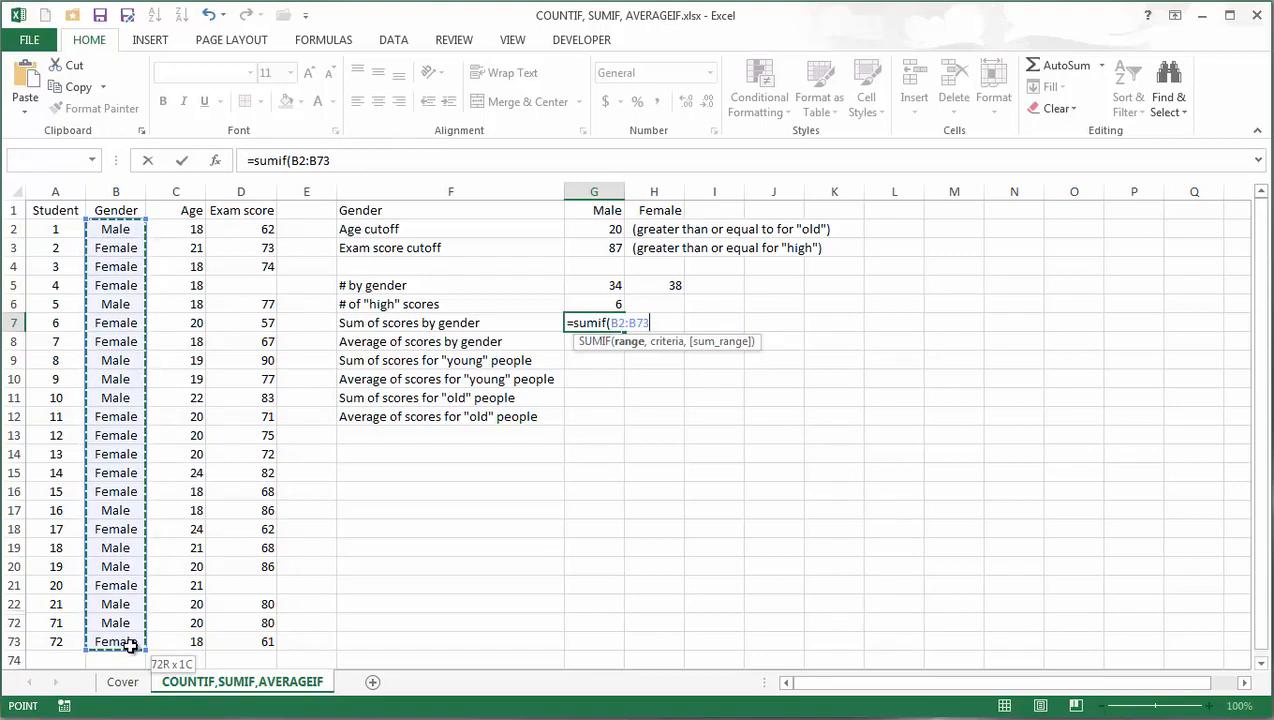
pyautogui.press('F4')
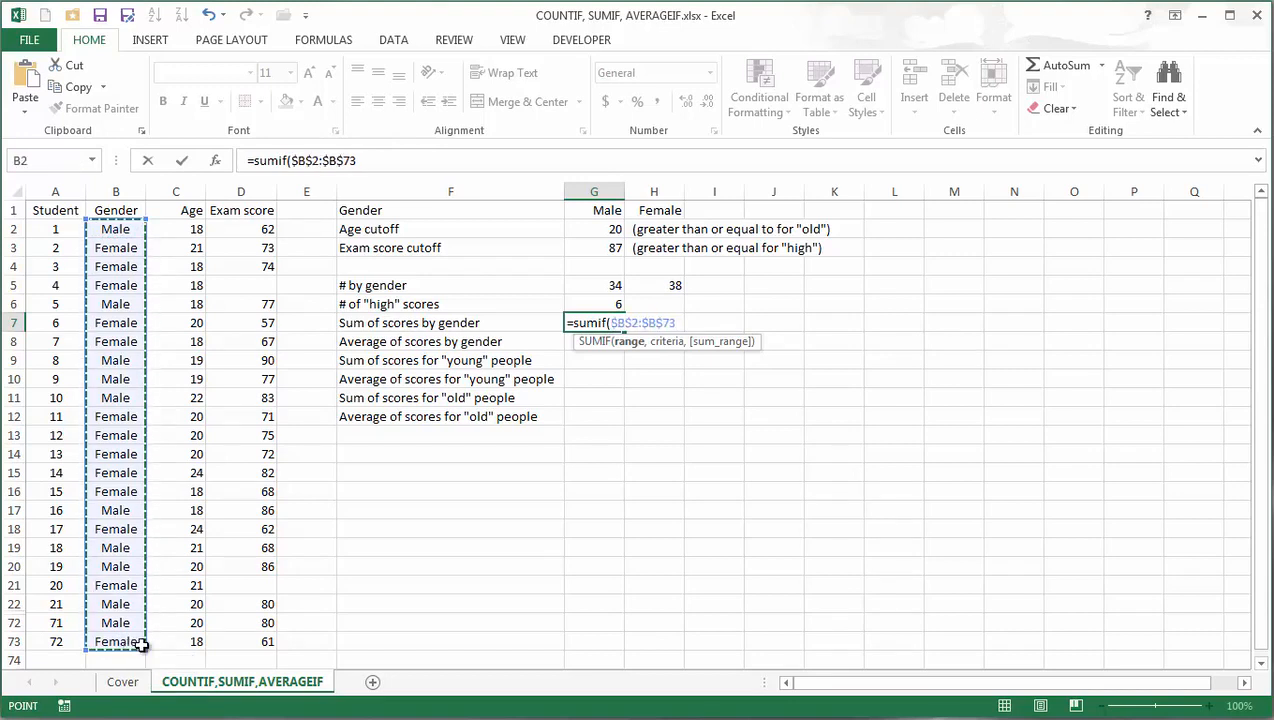
pyautogui.write(',')
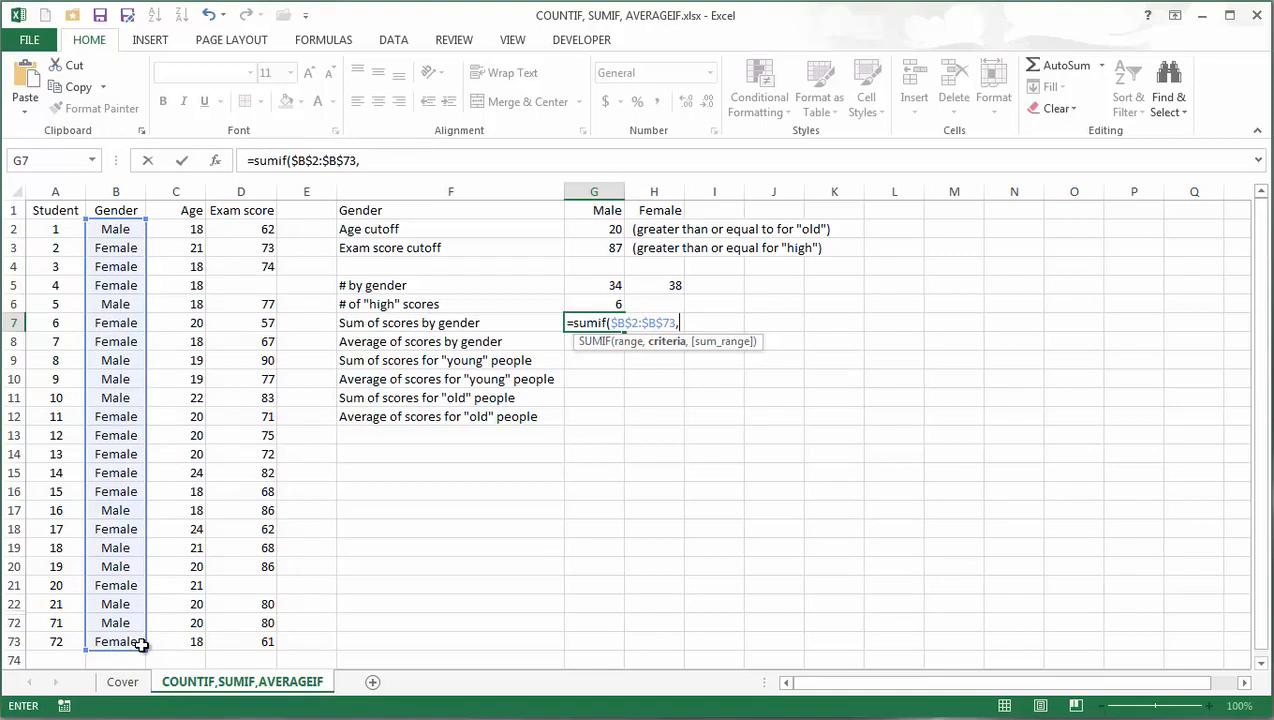
pyautogui.click(603, 212)
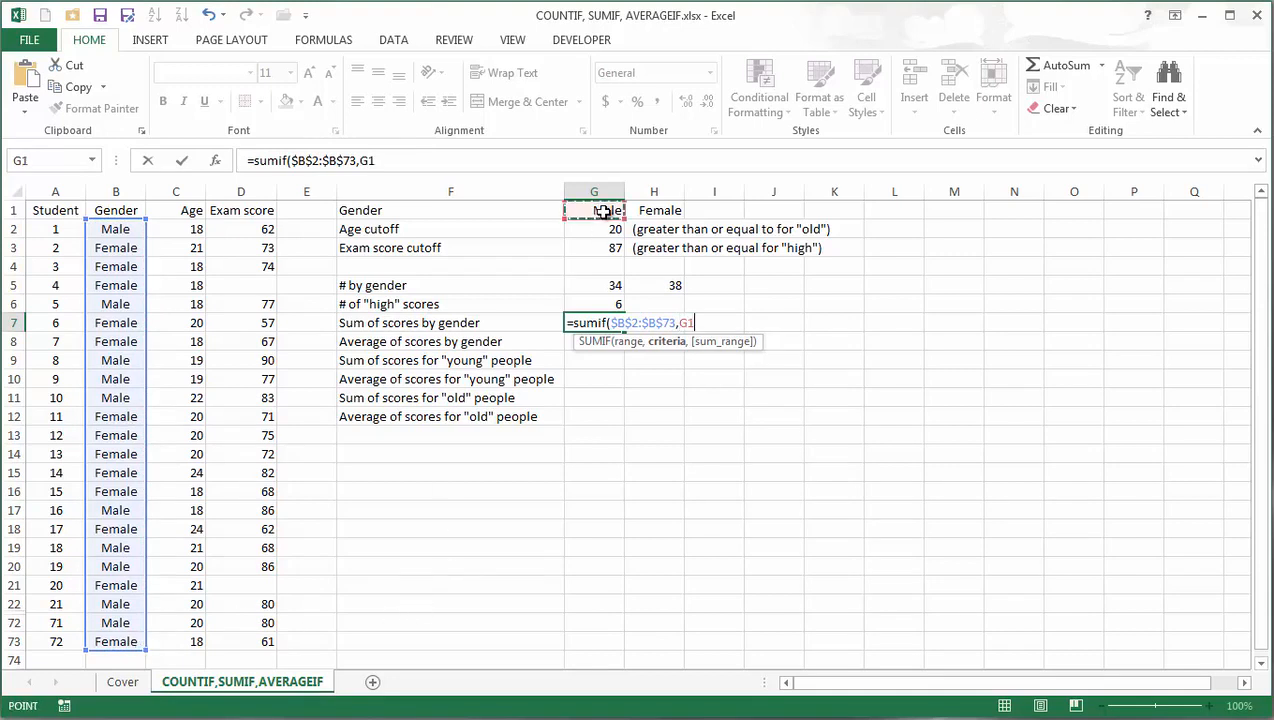
pyautogui.write(',')
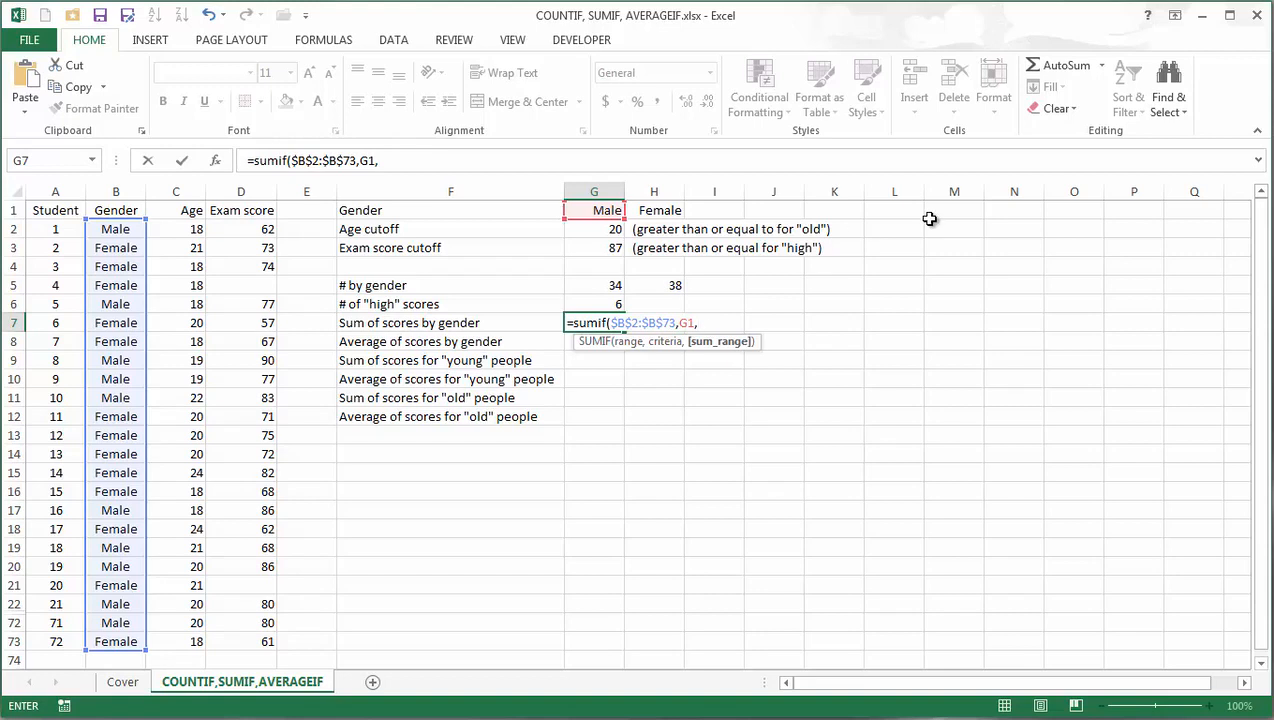
pyautogui.click(243, 229)
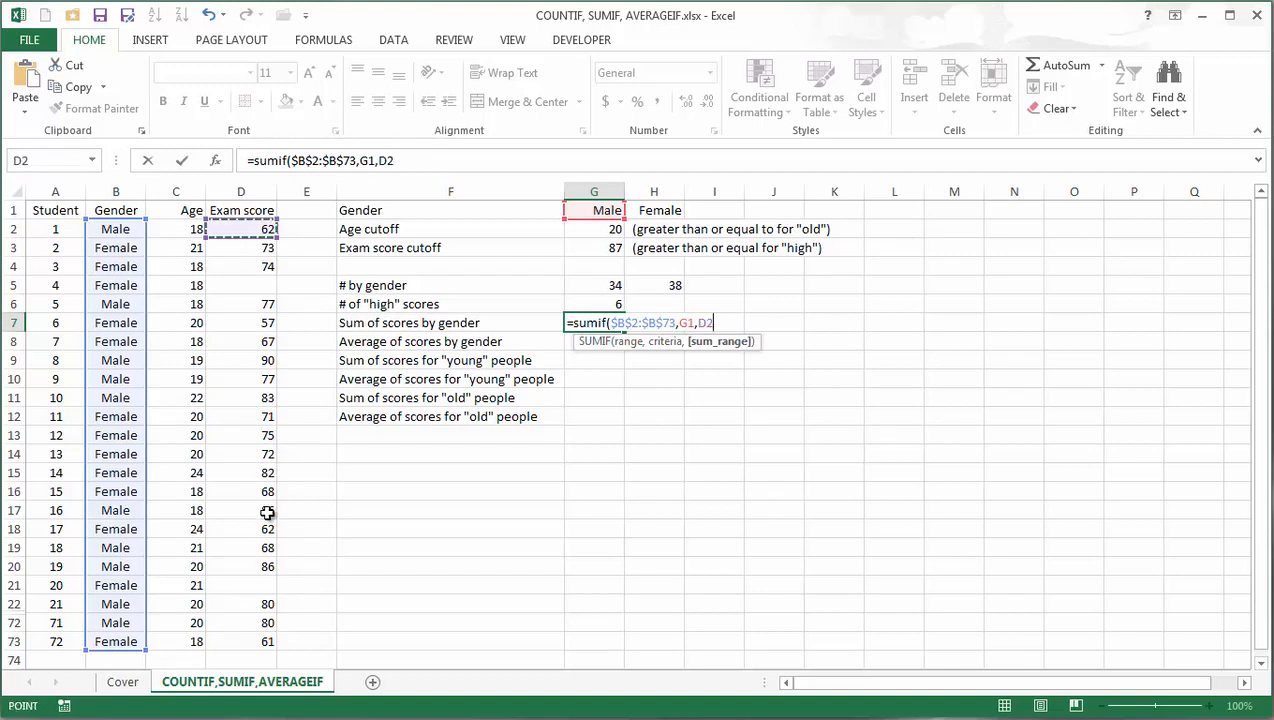
pyautogui.keyDown('shift'); pyautogui.click(233, 640); pyautogui.keyUp('shift')
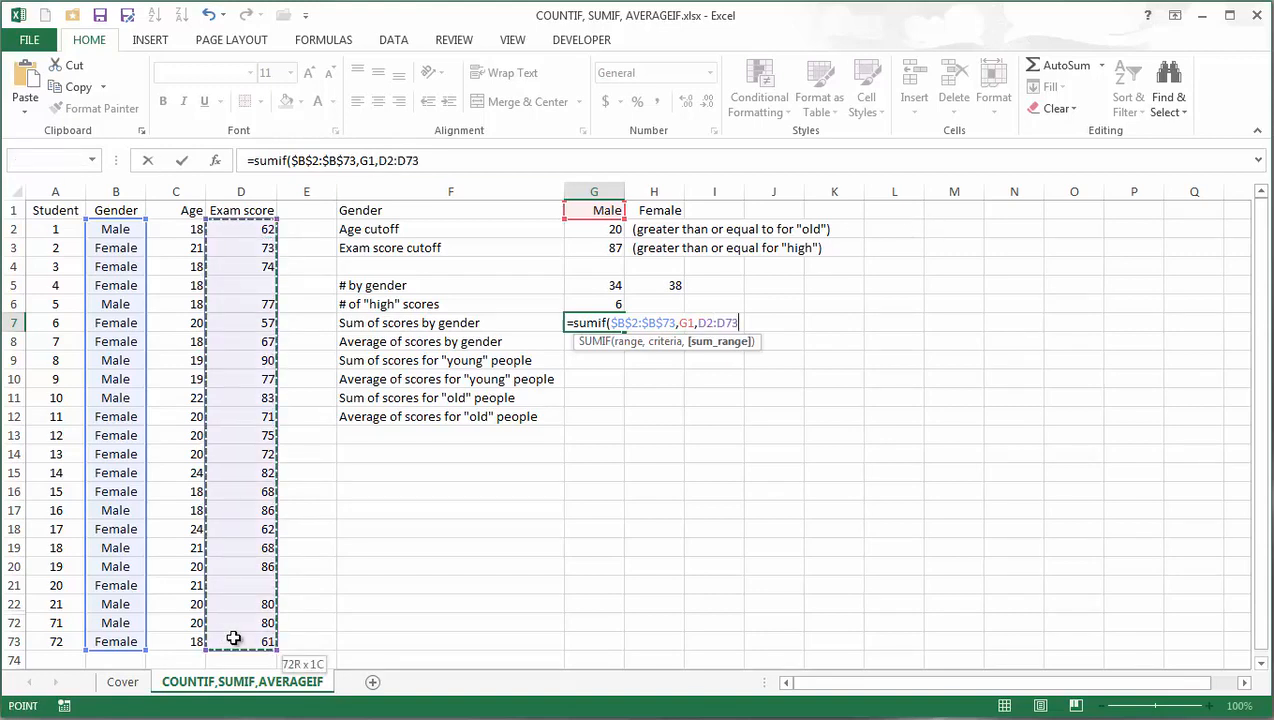
pyautogui.press('F4')
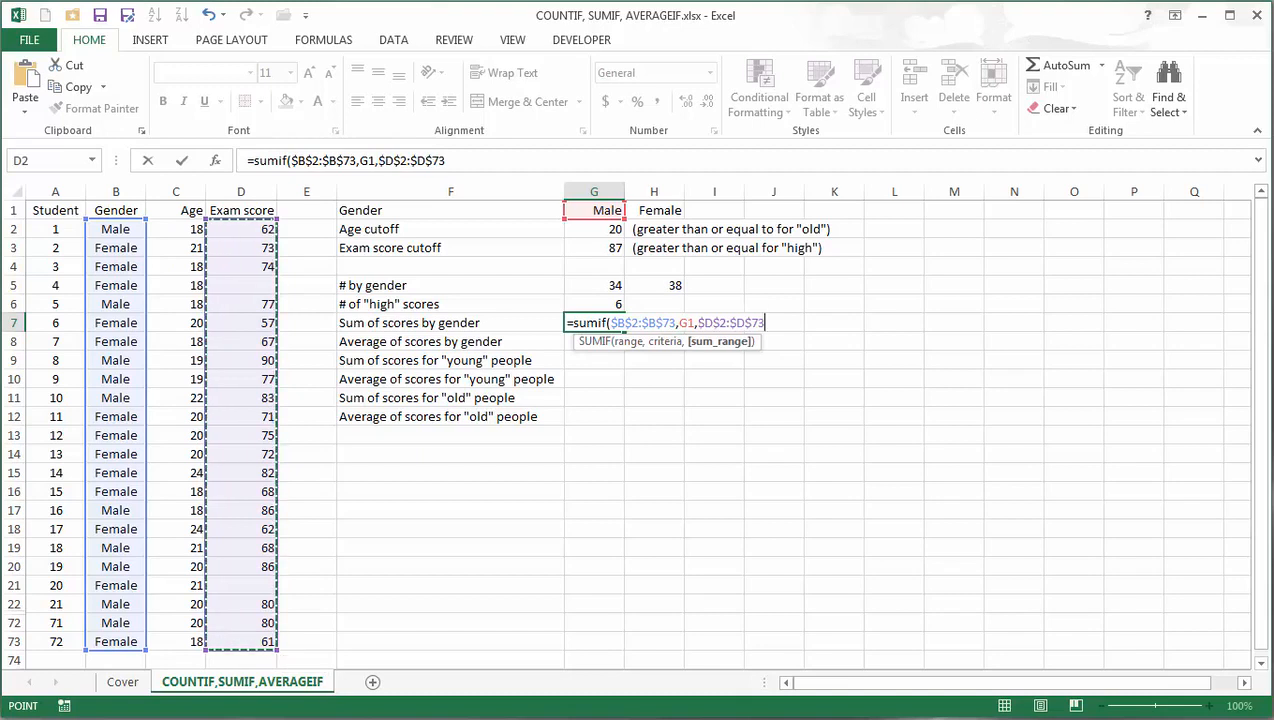
pyautogui.write(')')
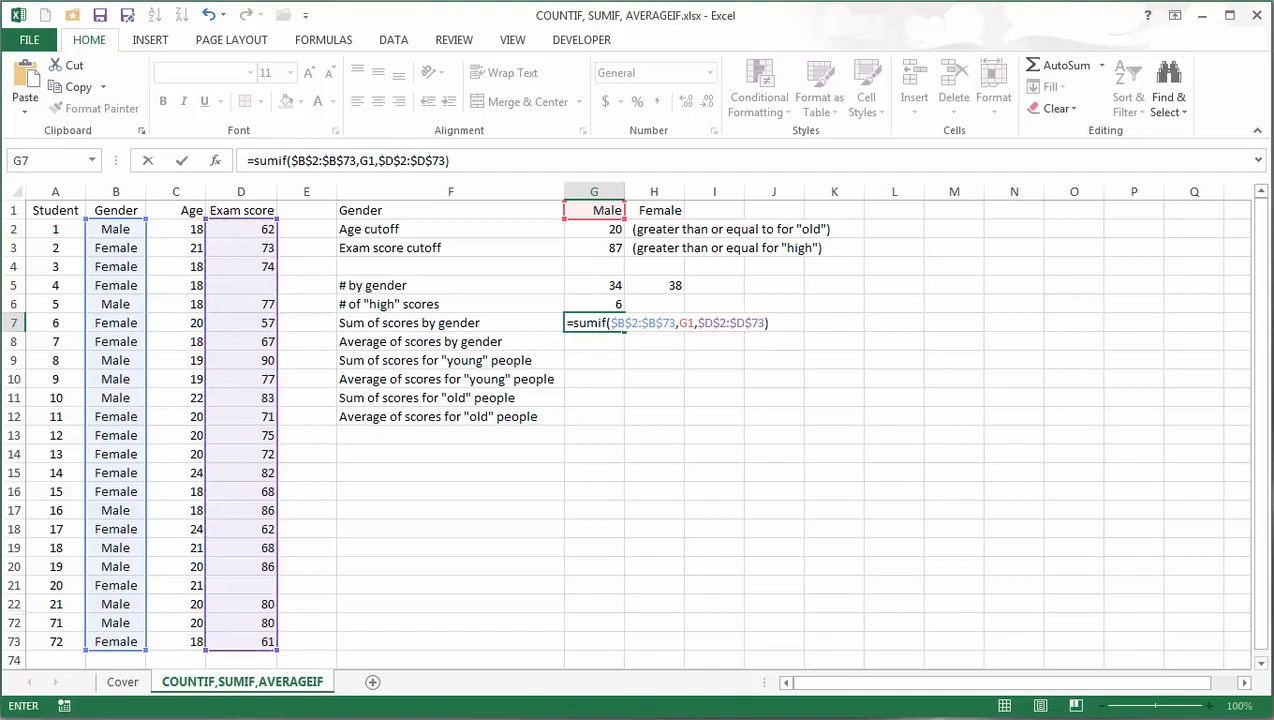
pyautogui.press('Return')
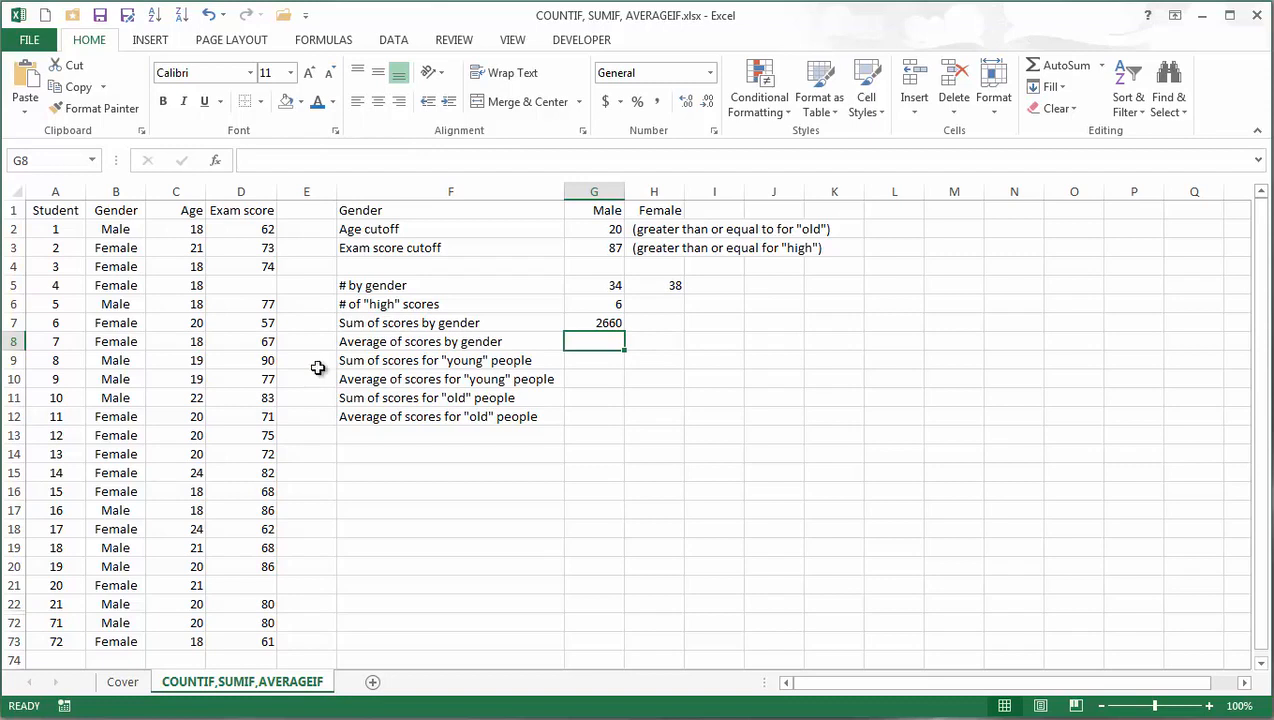
pyautogui.click(615, 326)
pyautogui.moveTo(619, 329); pyautogui.dragTo(671, 329)
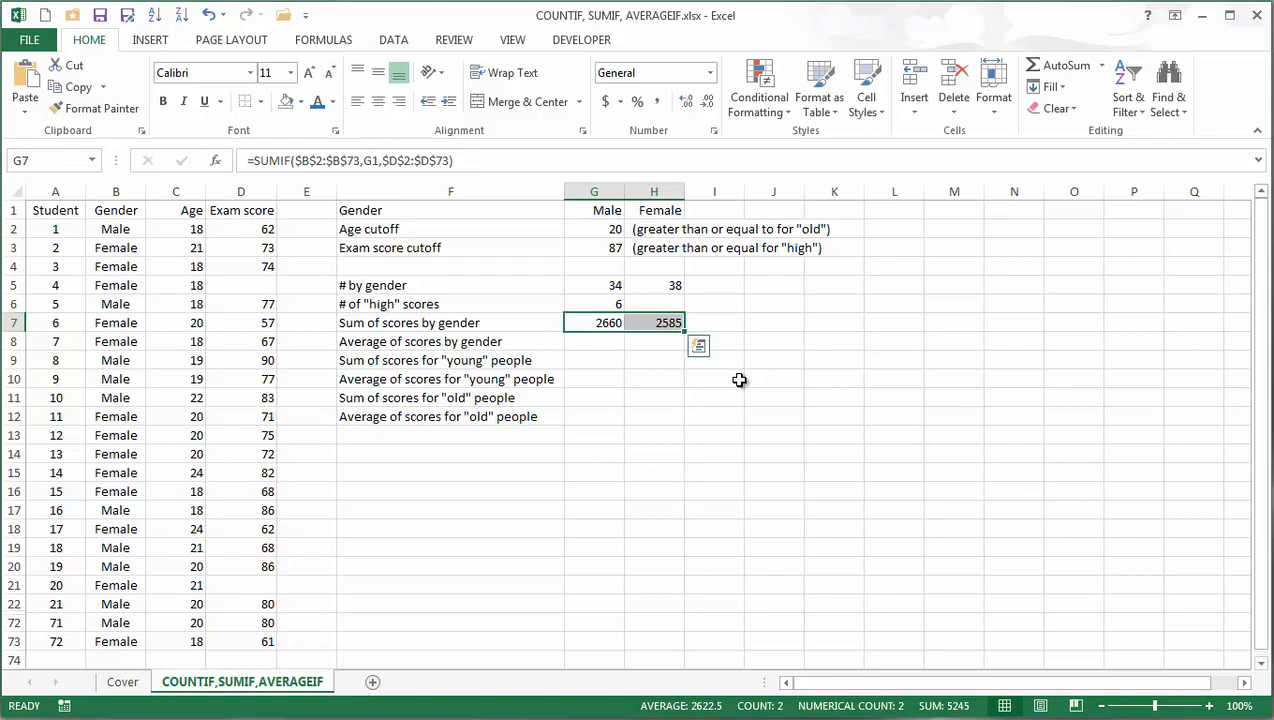
# - Average the exam scores by gender with =AVERAGEIF($B$2:$B$73,G1,$D$2:$D$73) in G8 and copy the formula to H8
pyautogui.click(605, 341)
pyautogui.click(323, 39)
pyautogui.write('=')
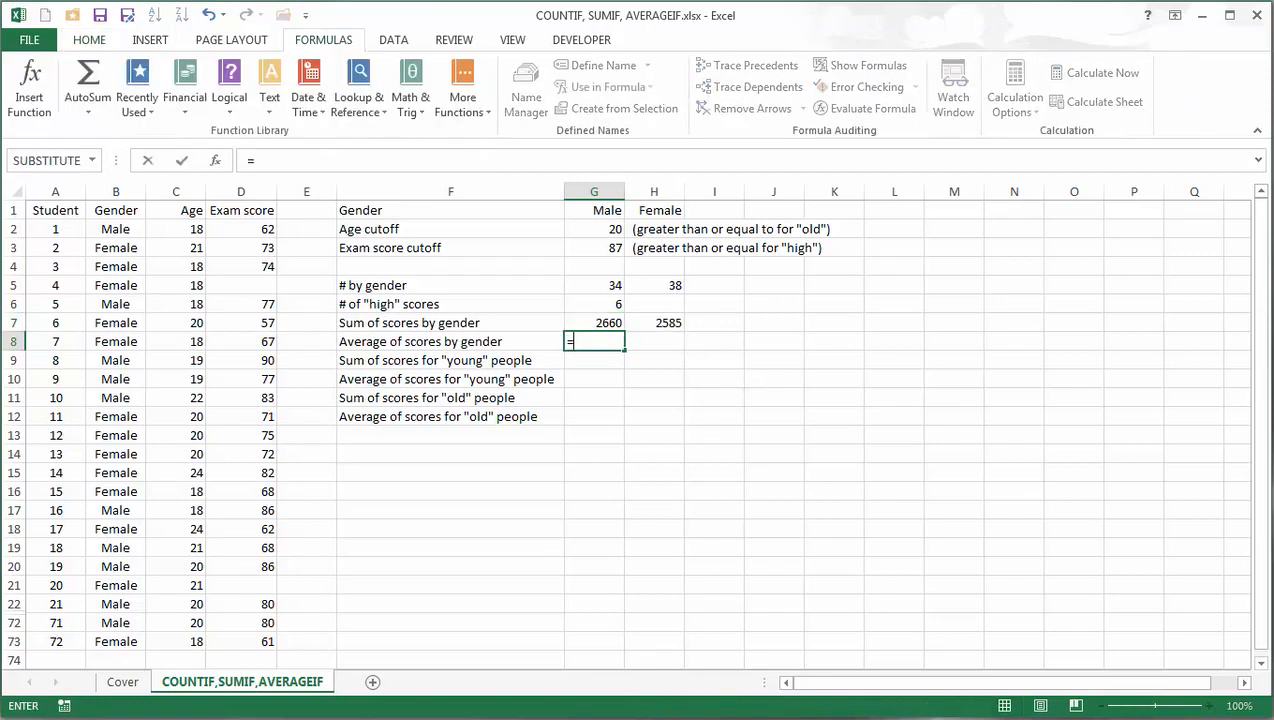
pyautogui.write('average')
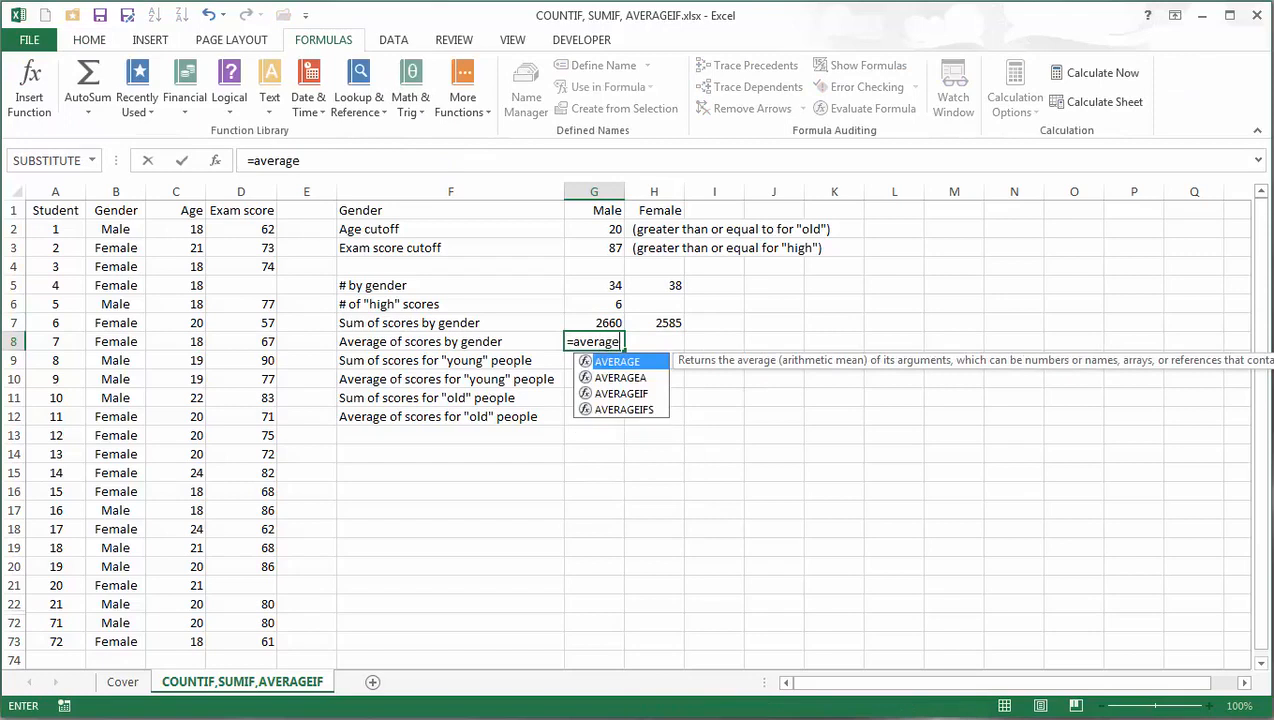
pyautogui.write('if(')
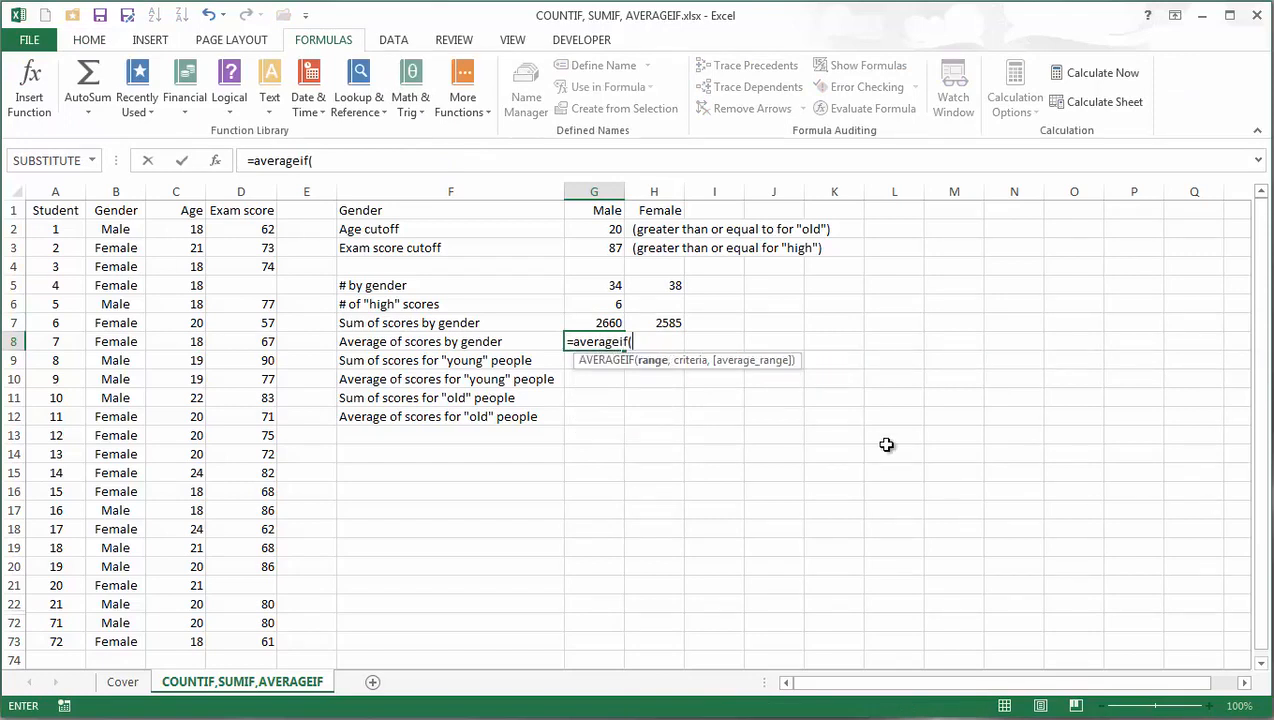
pyautogui.click(110, 229)
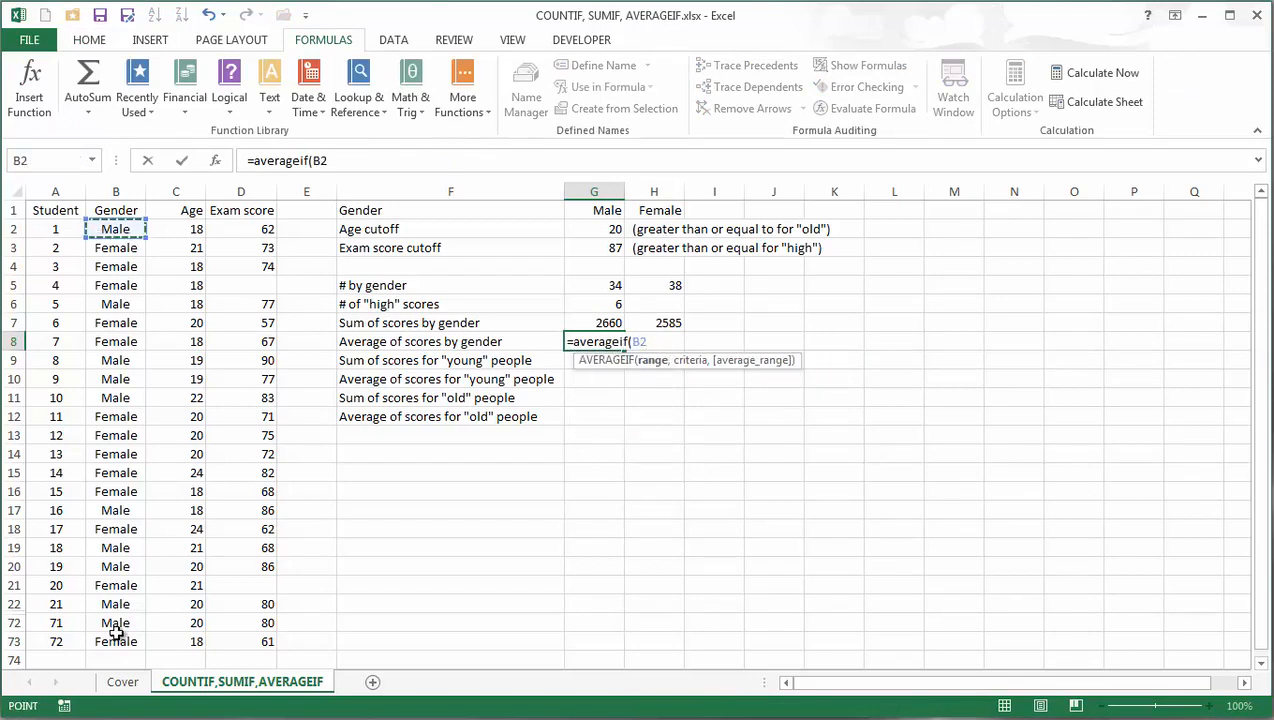
pyautogui.moveTo(113, 641); pyautogui.dragTo(117, 643)
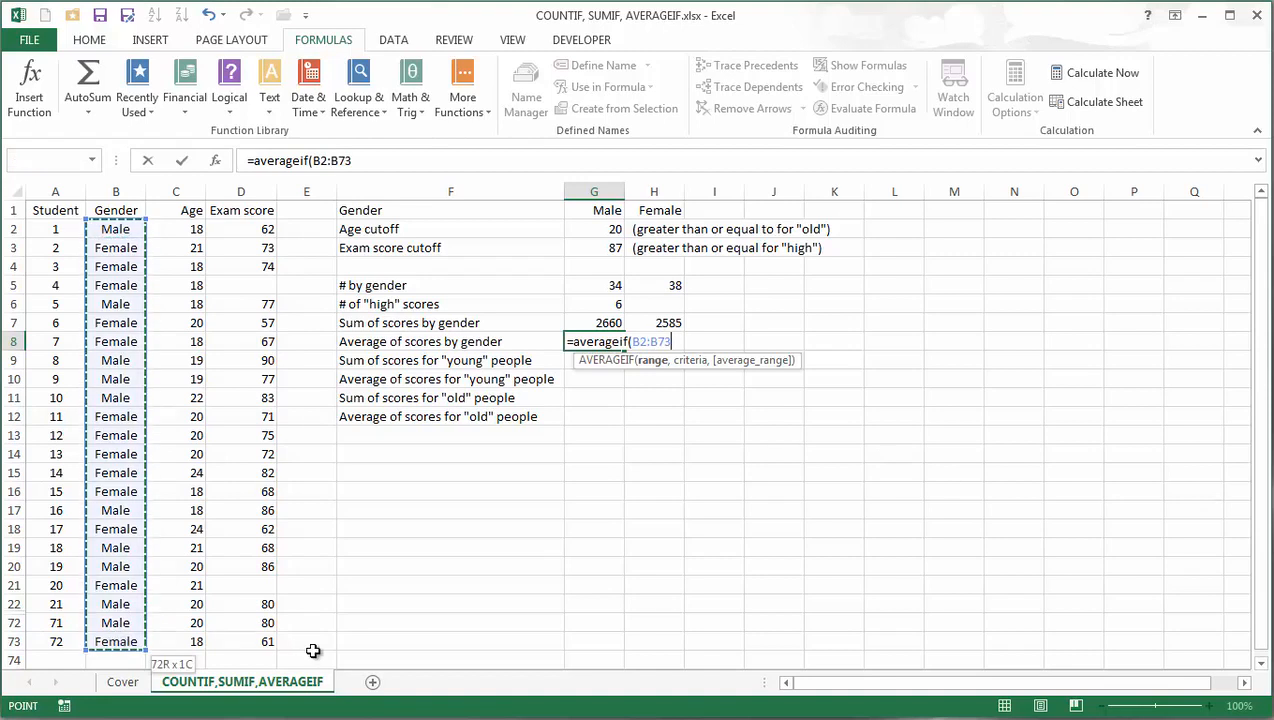
pyautogui.press('F4')
pyautogui.write(',')
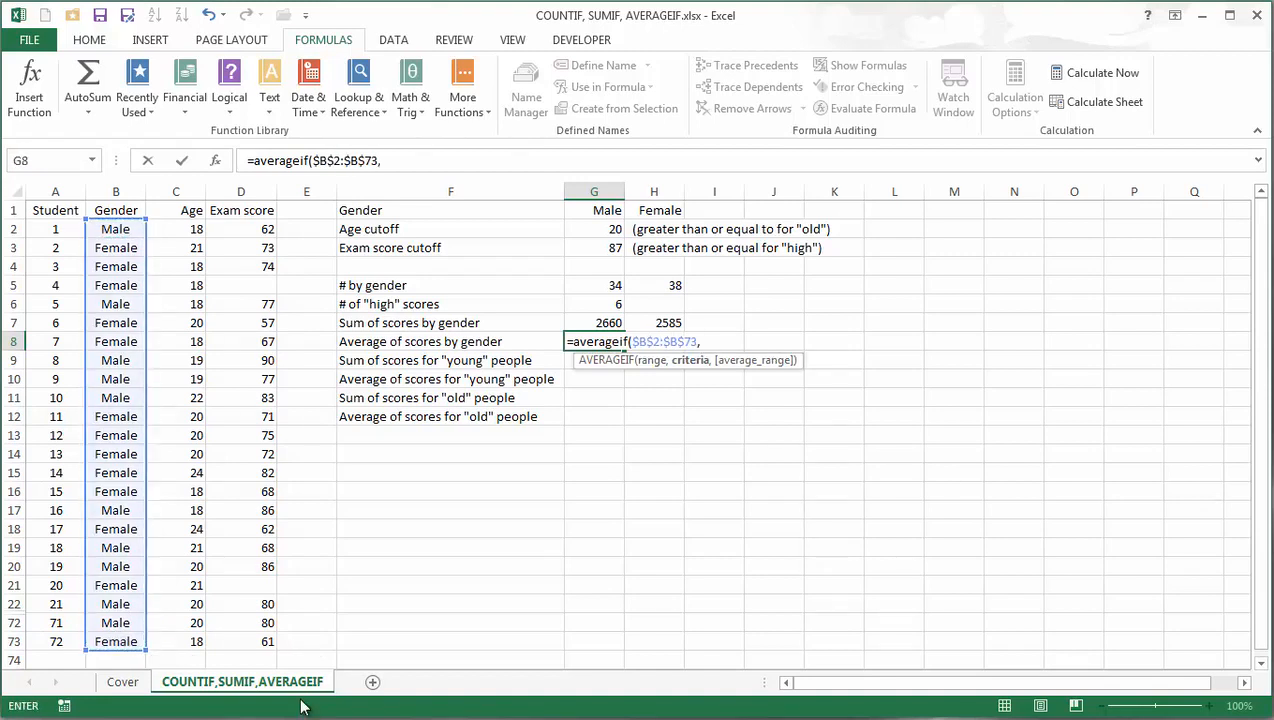
pyautogui.click(595, 212)
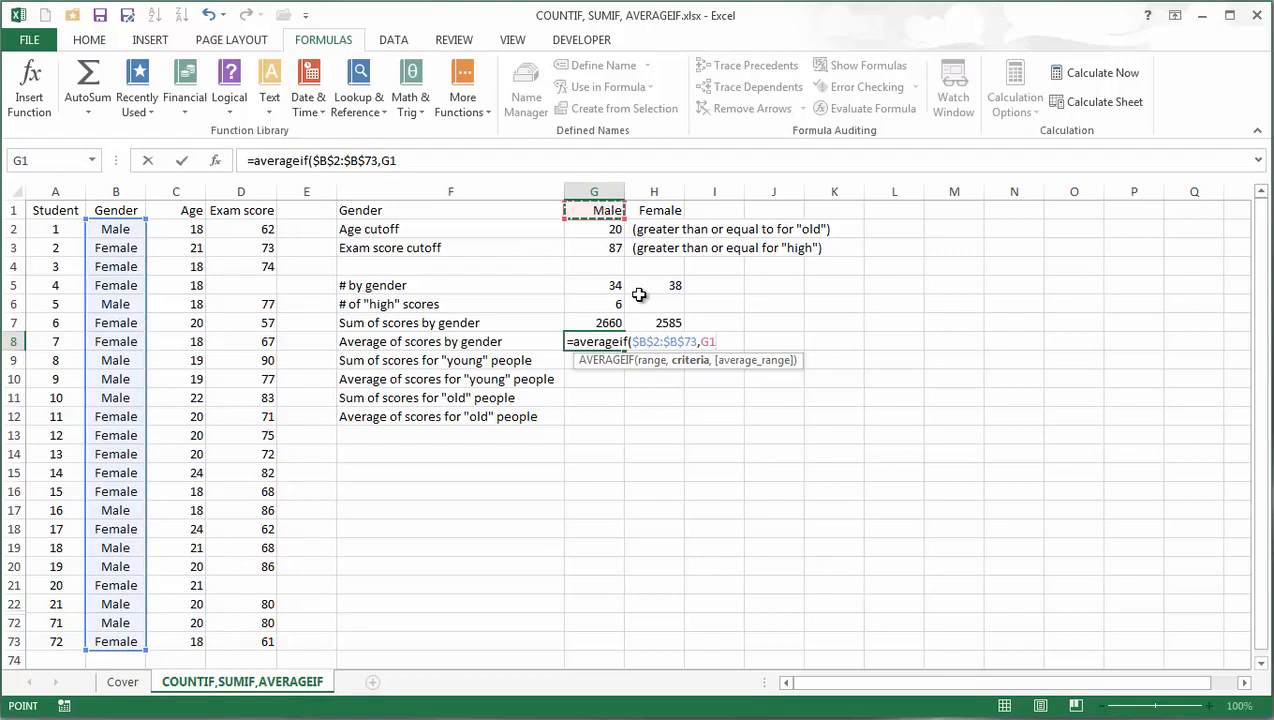
pyautogui.write(',')
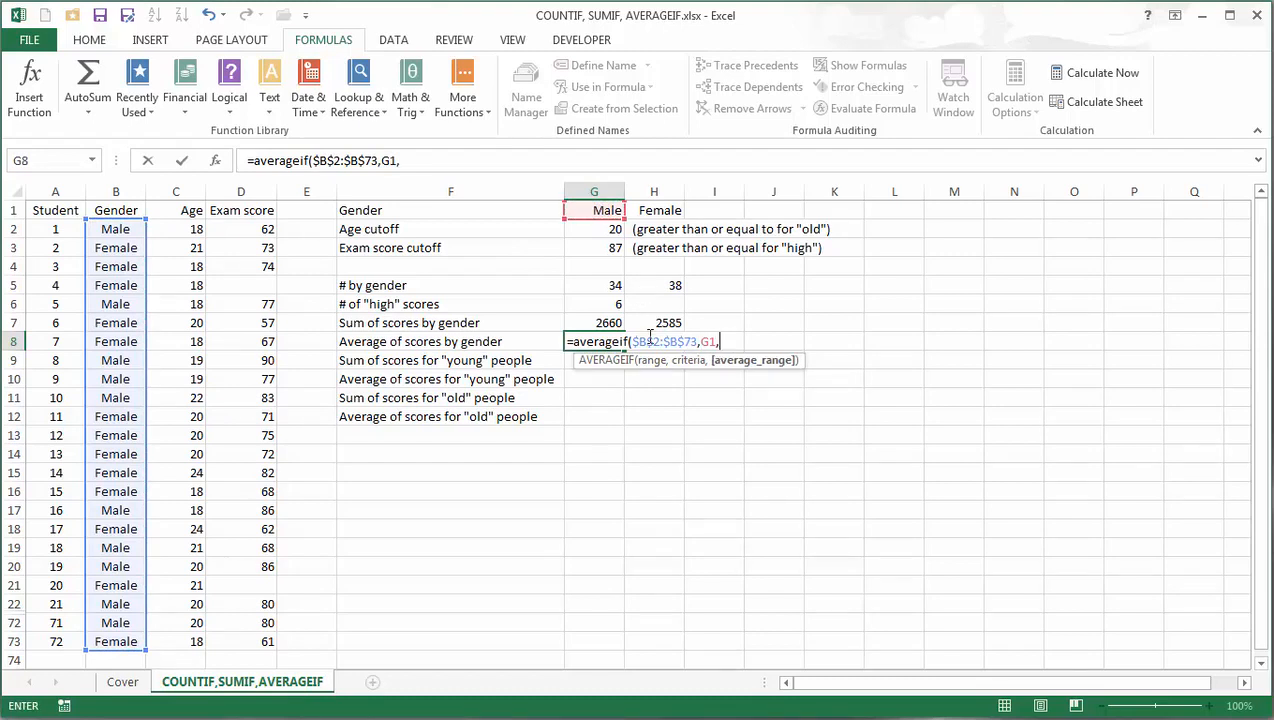
pyautogui.moveTo(259, 230); pyautogui.dragTo(253, 642)
pyautogui.press('F4')
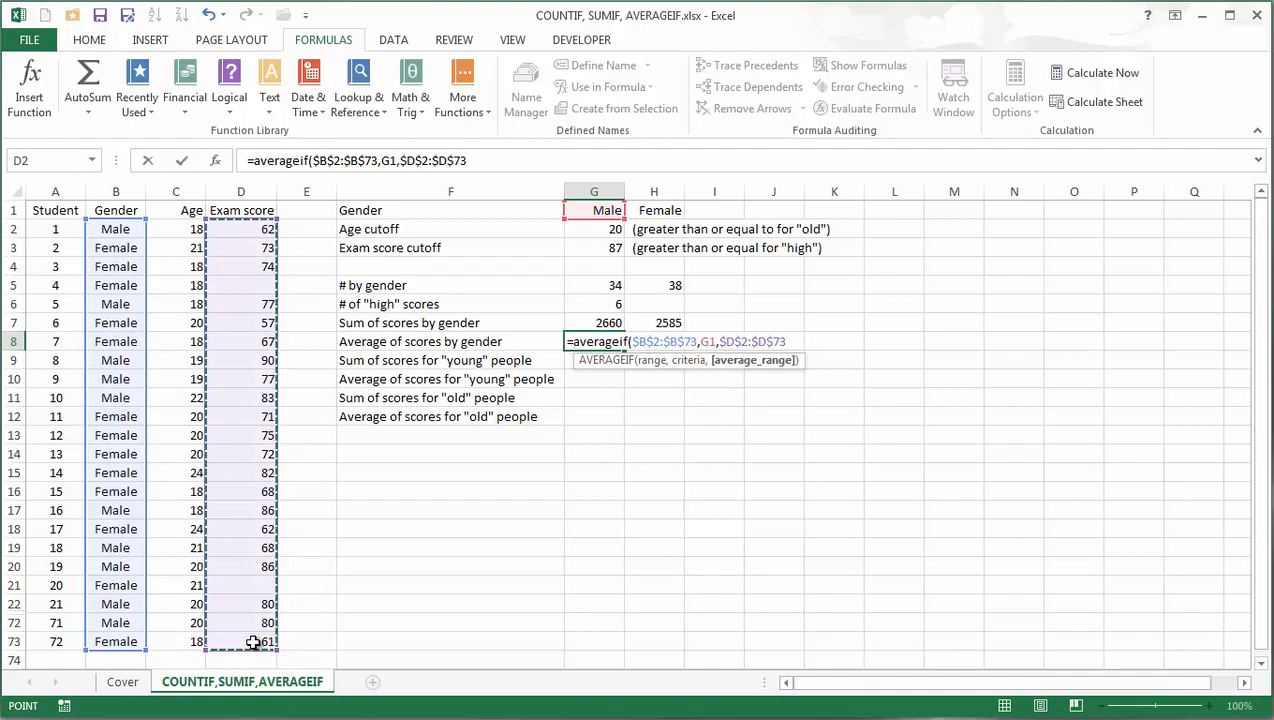
pyautogui.press('Return')
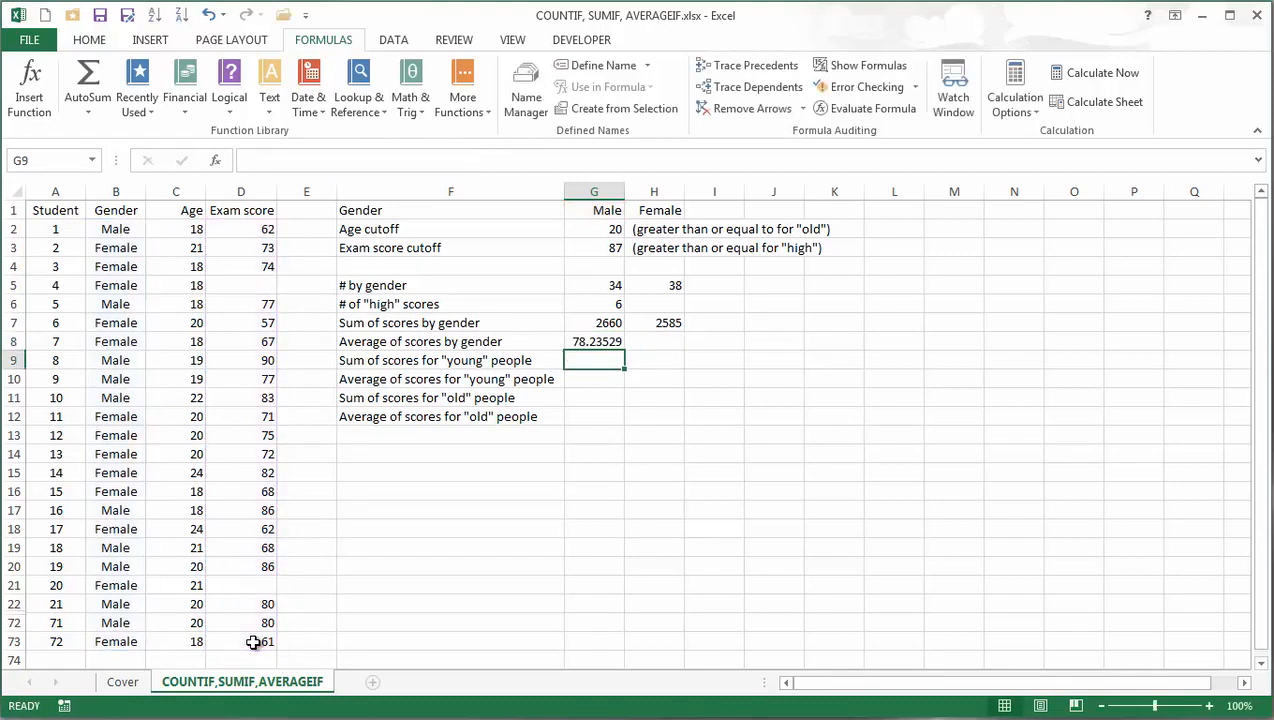
pyautogui.click(603, 341)
pyautogui.moveTo(624, 350); pyautogui.dragTo(679, 346)
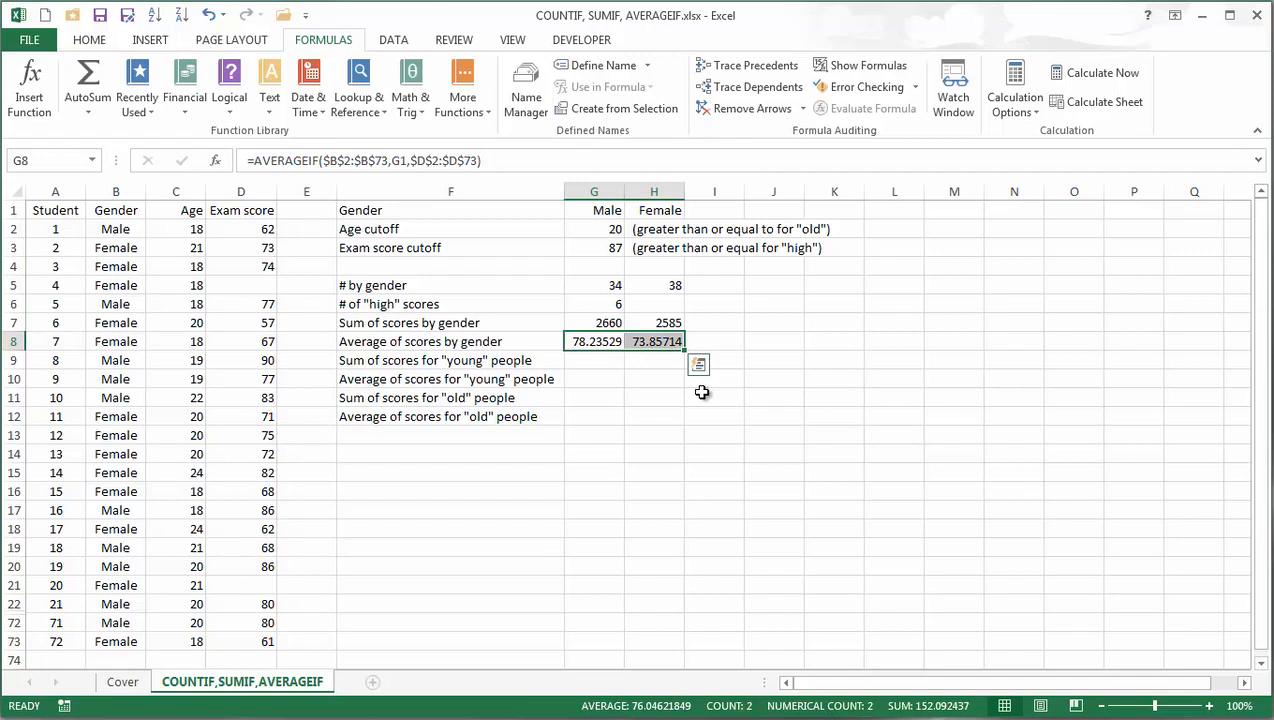
# - Sum the exam scores of "young" people in G9 with the formula =SUMIF(C2:C73,"<"&G2,D2:D73)
pyautogui.click(598, 363)
pyautogui.write('=')
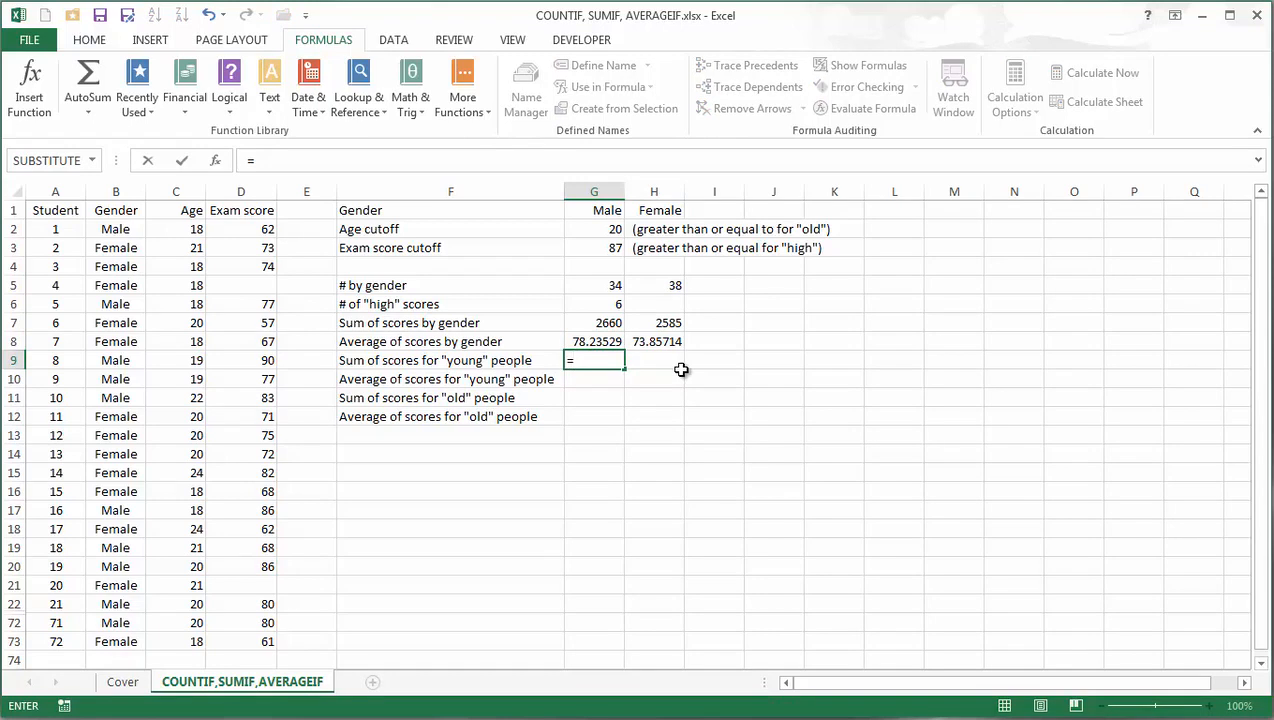
pyautogui.write('sumif')
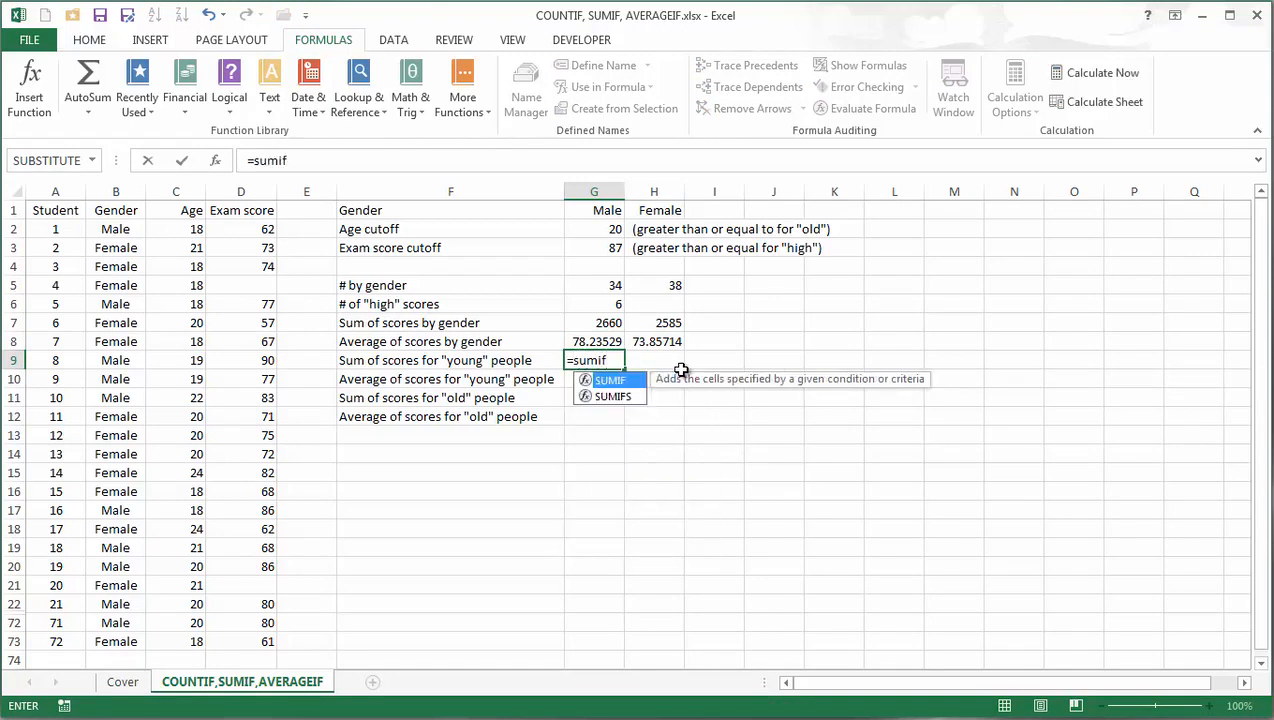
pyautogui.write('(')
pyautogui.click(178, 229)
pyautogui.moveTo(180, 637); pyautogui.dragTo(185, 630)
pyautogui.write(',')
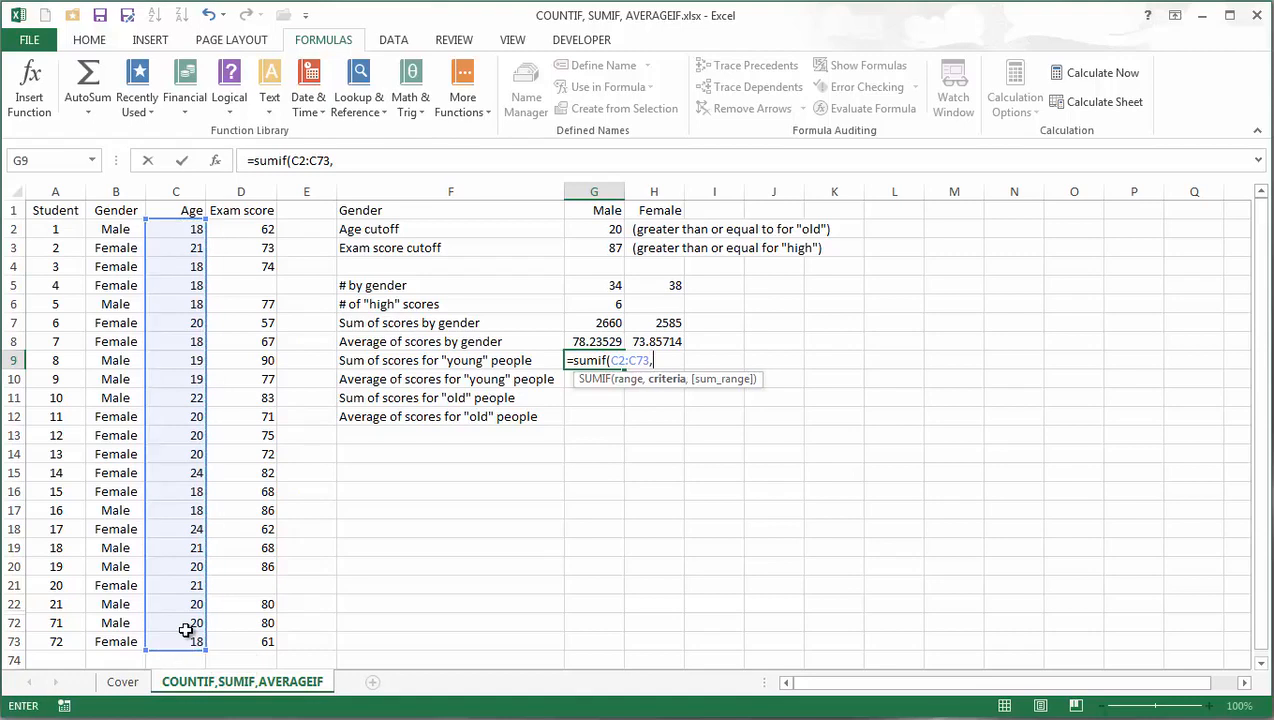
pyautogui.write('"<"&')
pyautogui.click(605, 229)
pyautogui.write(')')
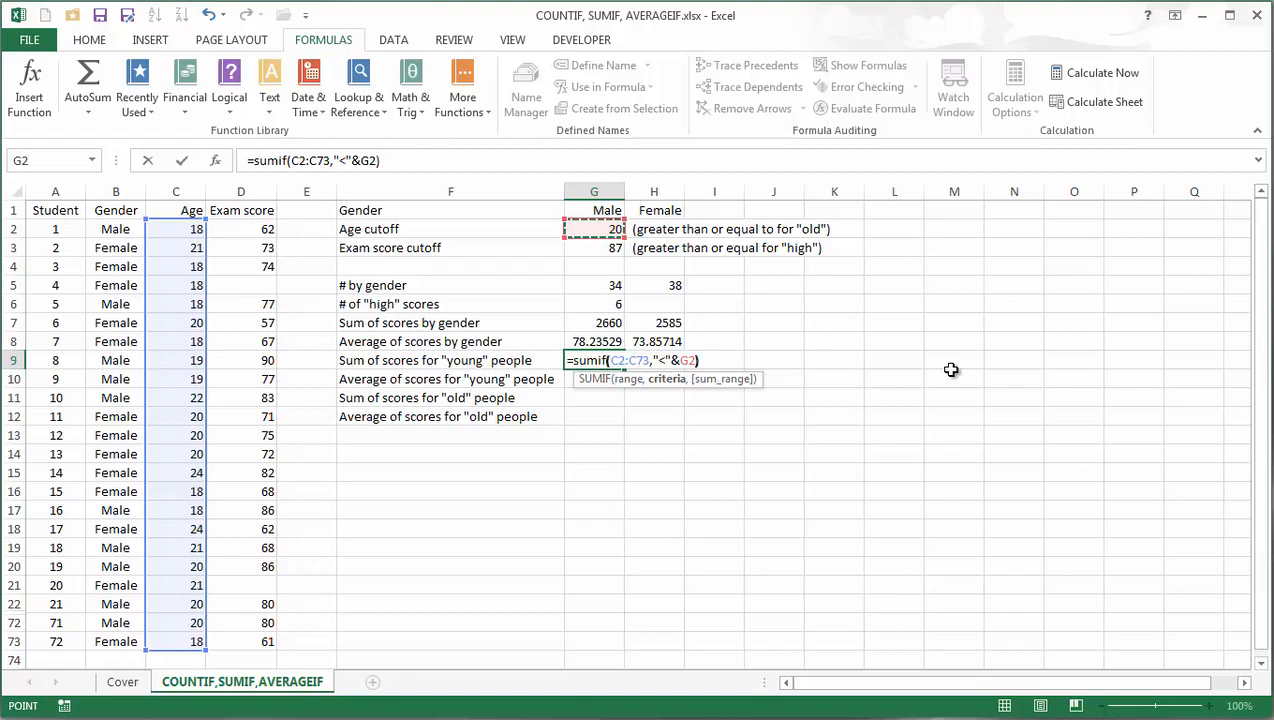
pyautogui.press('BackSpace')
pyautogui.write(',')
pyautogui.click(252, 229)
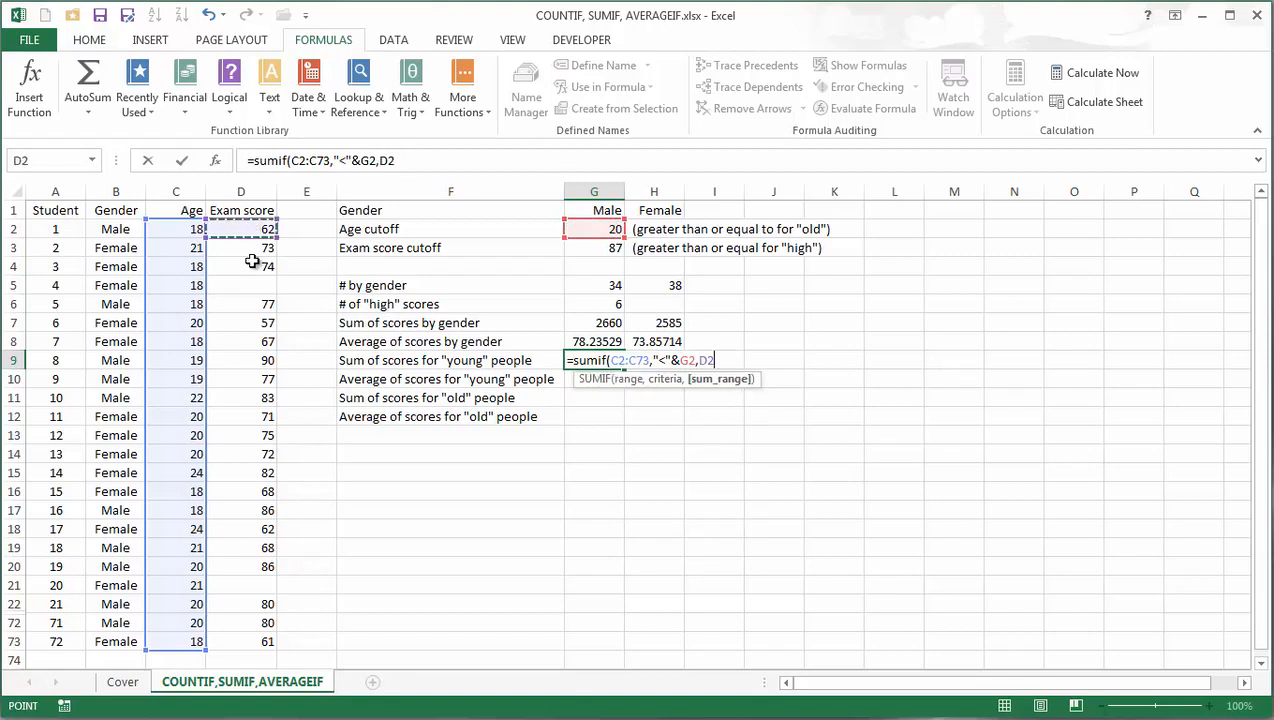
pyautogui.moveTo(245, 611); pyautogui.dragTo(256, 640)
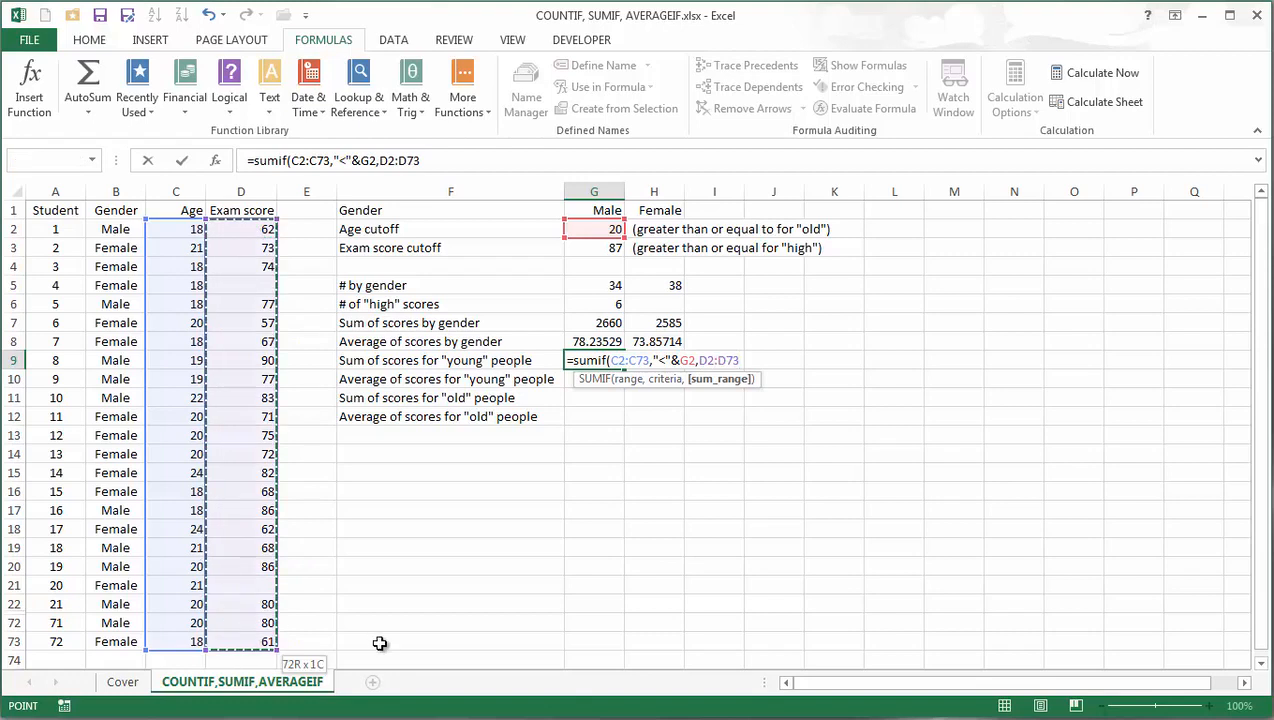
pyautogui.write(')')
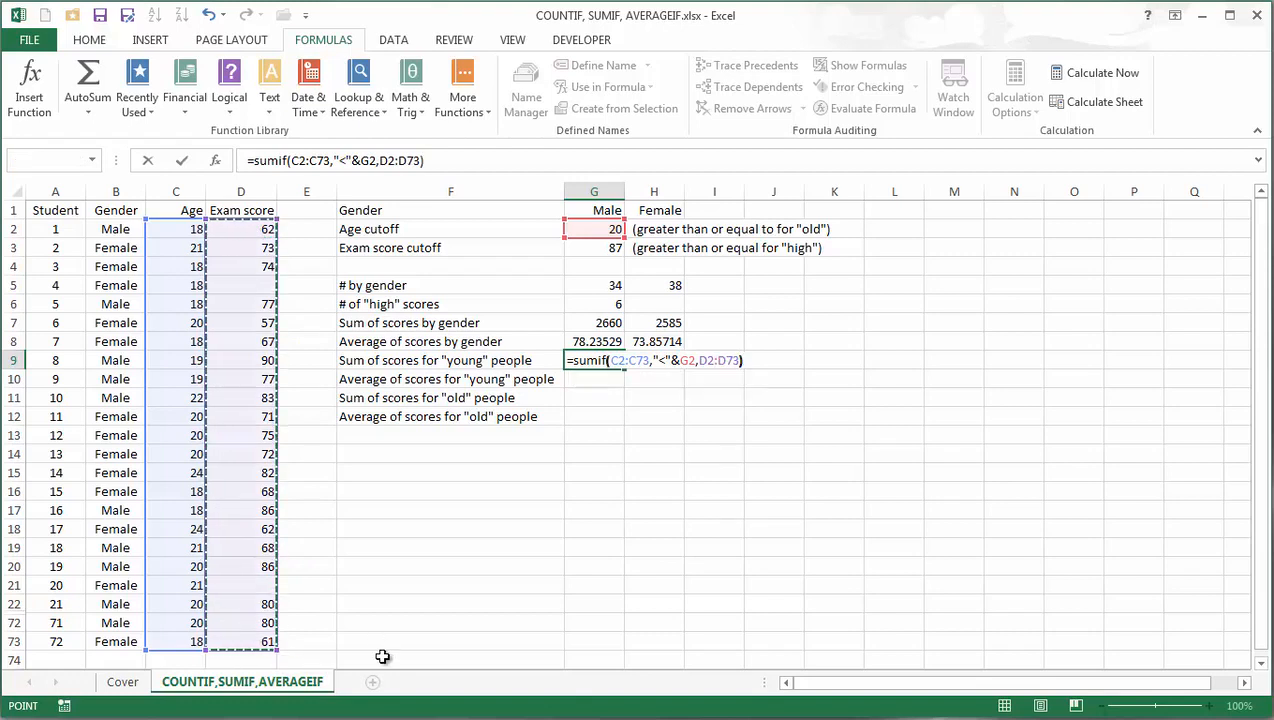
pyautogui.press('Return')
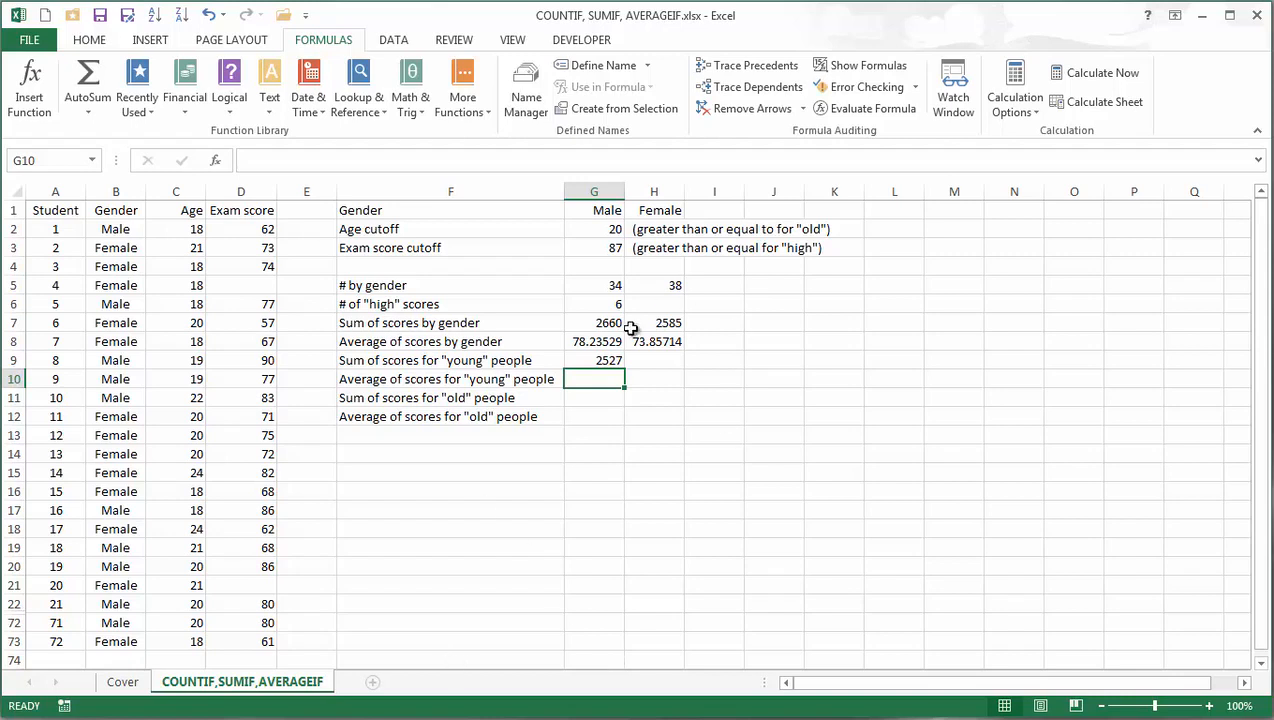
# - Reuse the G9 formula text in G10 with SUMIF changed to AVERAGEIF, giving =AVERAGEIF(C2:C73,"<"&G2,D2:D73) for the "young" average
pyautogui.click(605, 360)
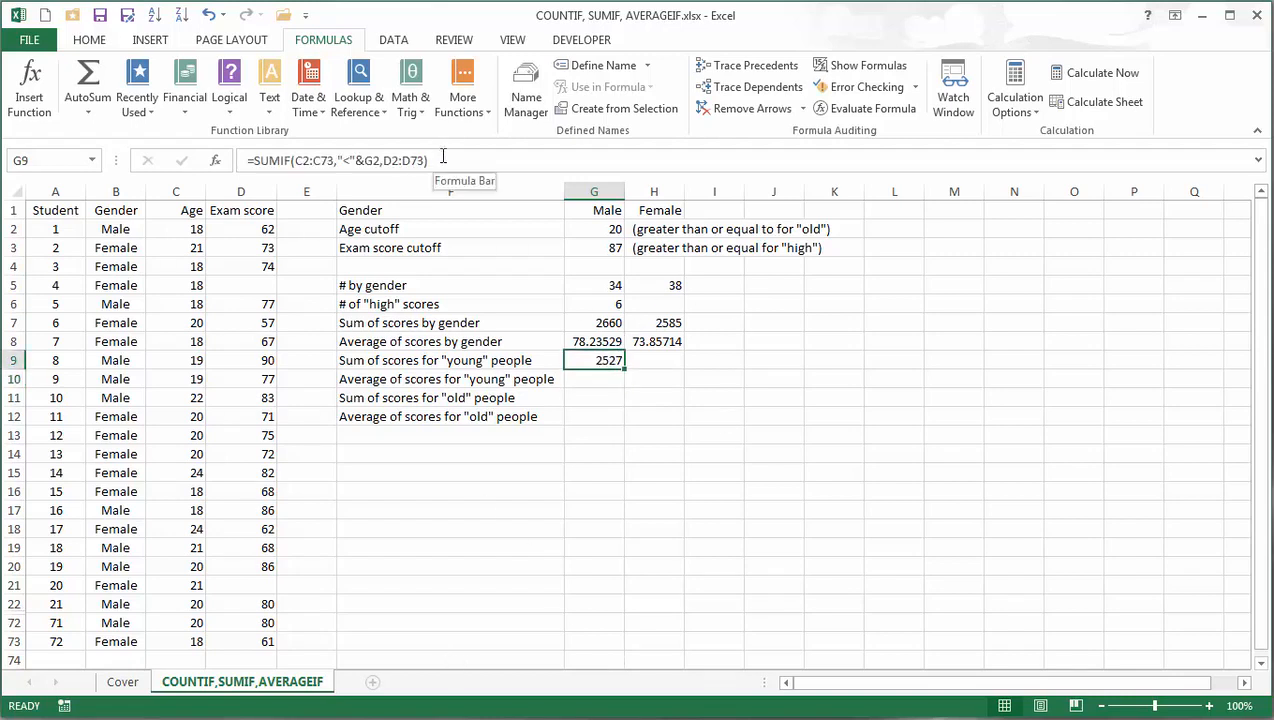
pyautogui.moveTo(440, 160); pyautogui.dragTo(142, 160)
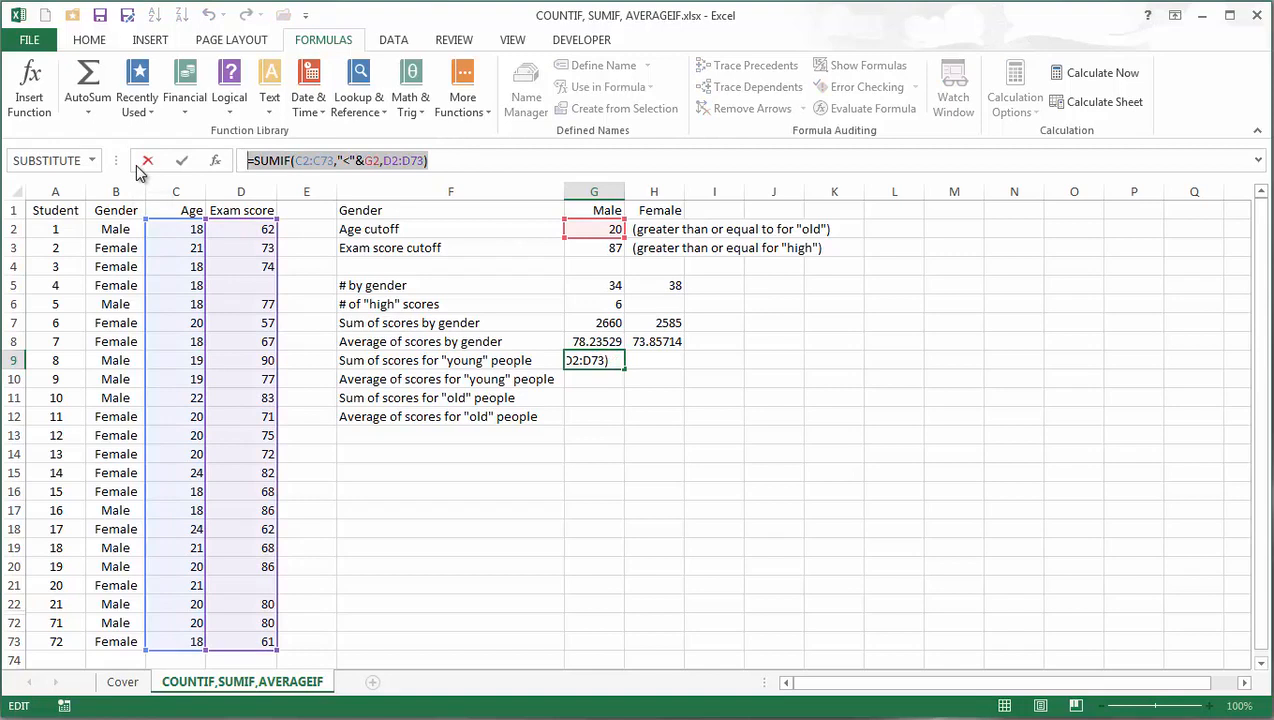
pyautogui.click(140, 166)
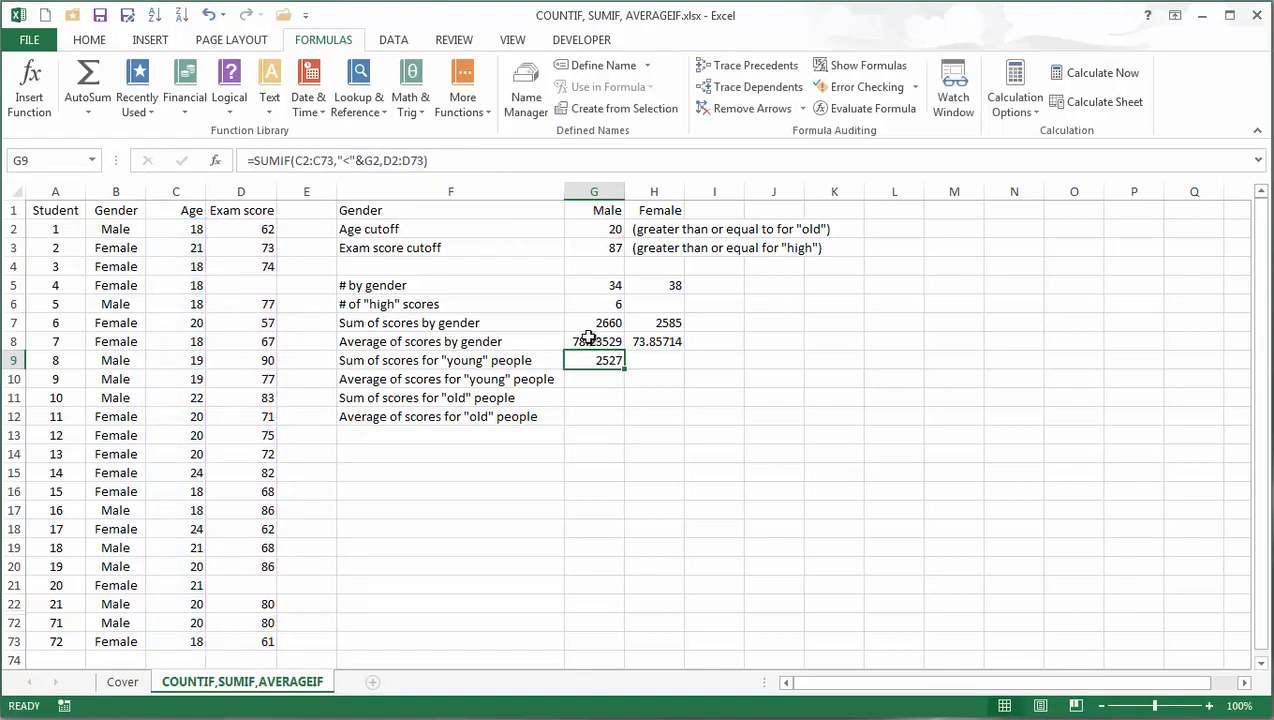
pyautogui.click(606, 379)
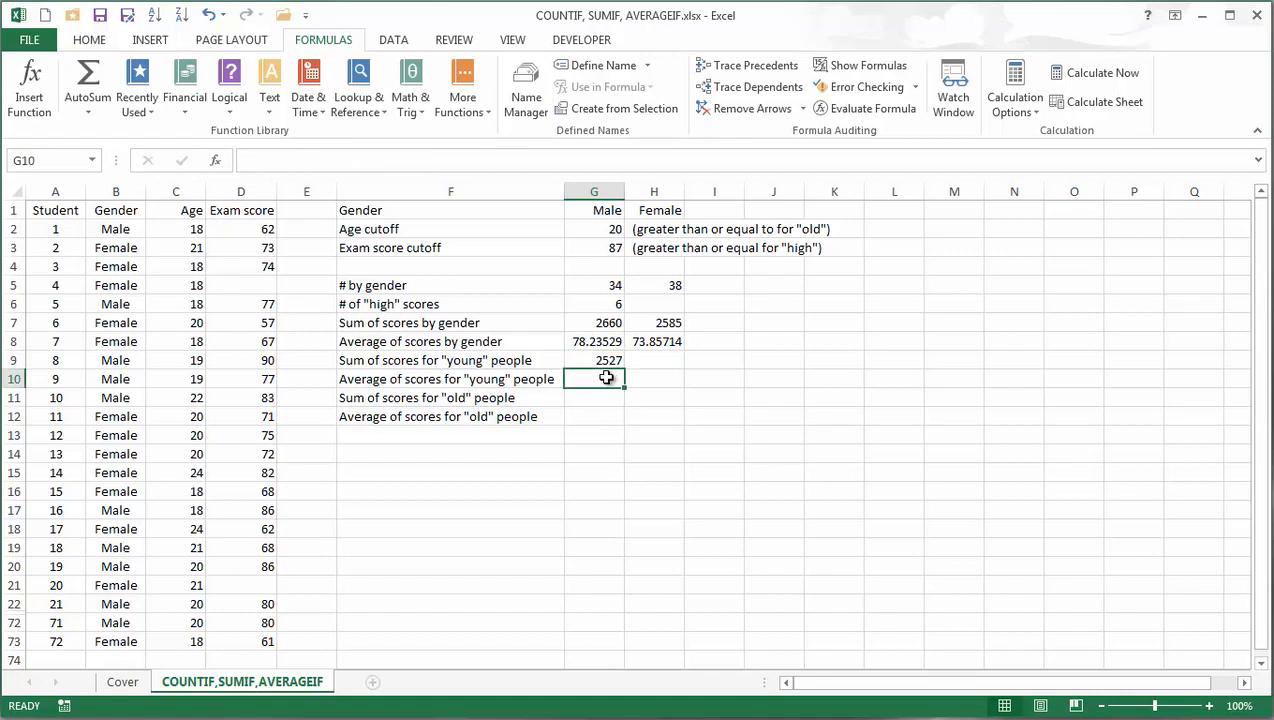
pyautogui.click(310, 165)
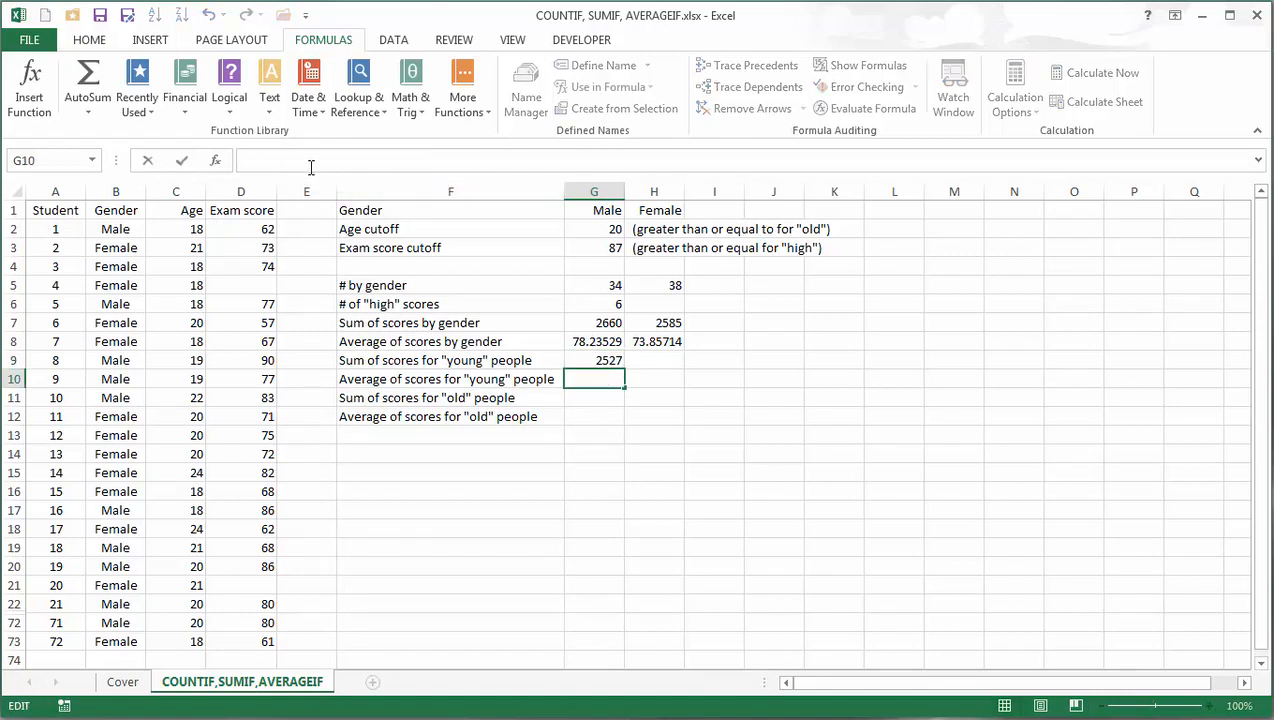
pyautogui.hotkey('ctrl', 'v')
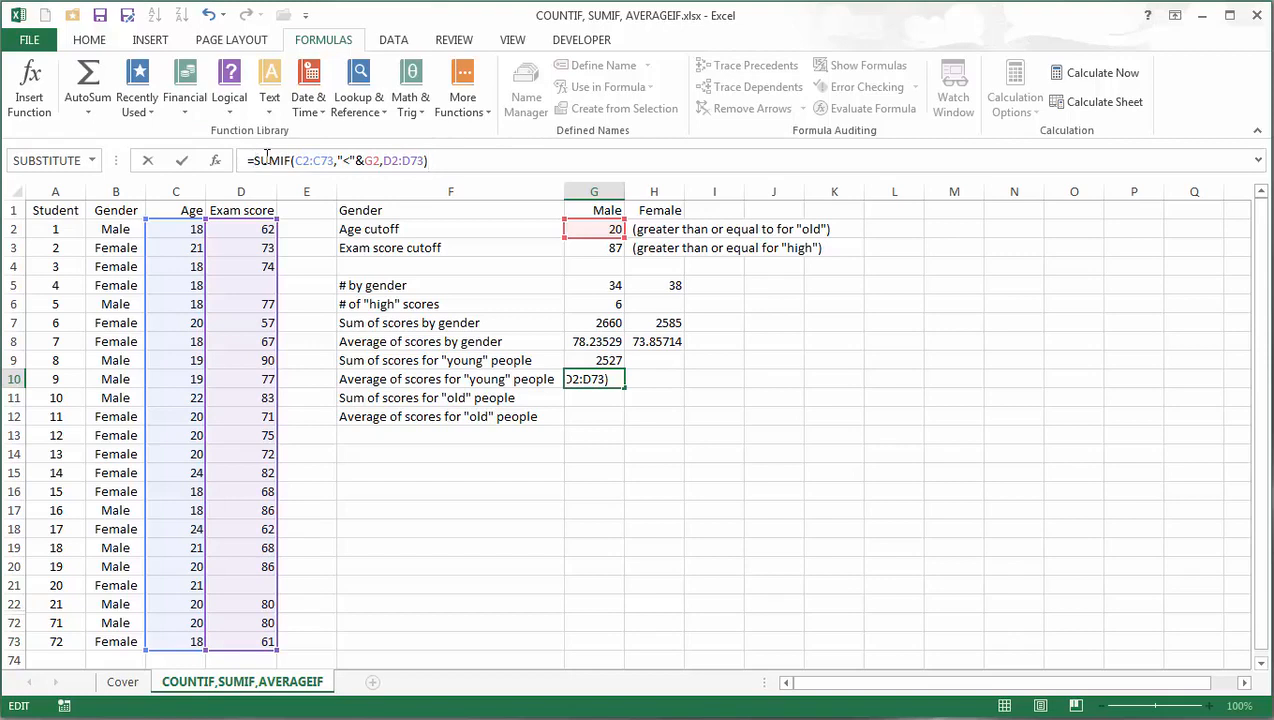
pyautogui.moveTo(252, 160); pyautogui.dragTo(281, 160)
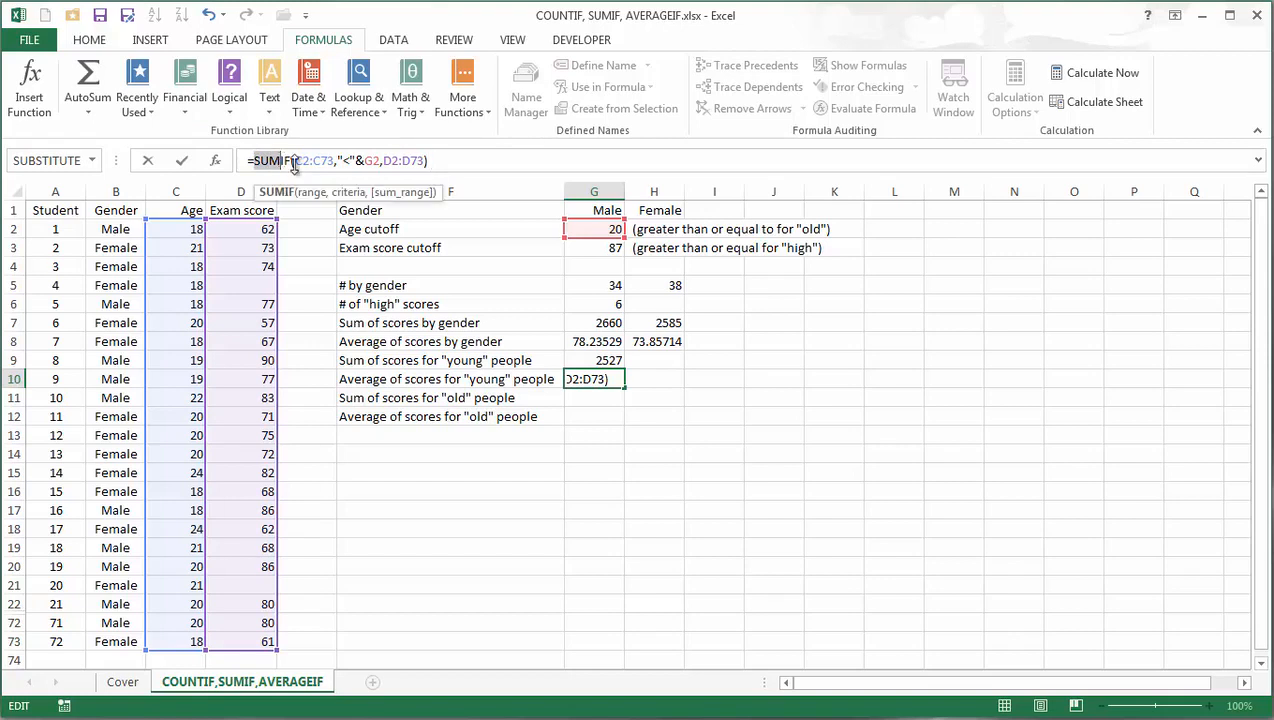
pyautogui.write('average')
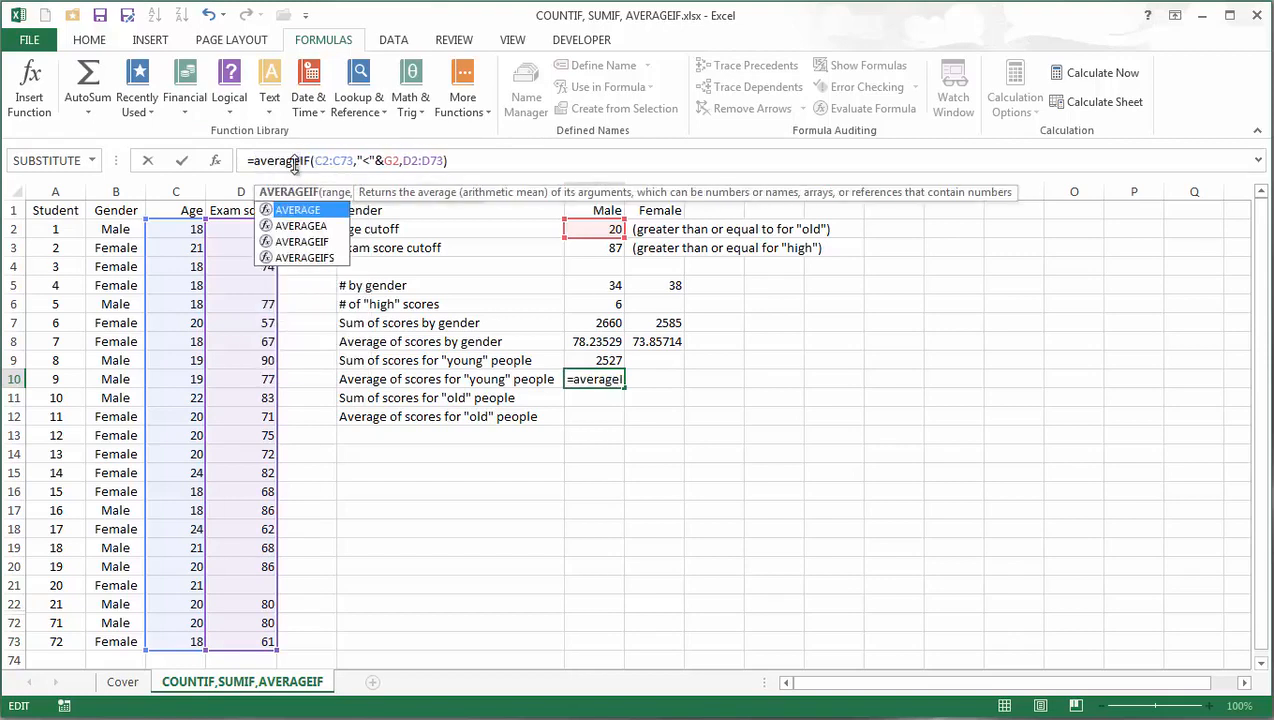
pyautogui.press('Return')
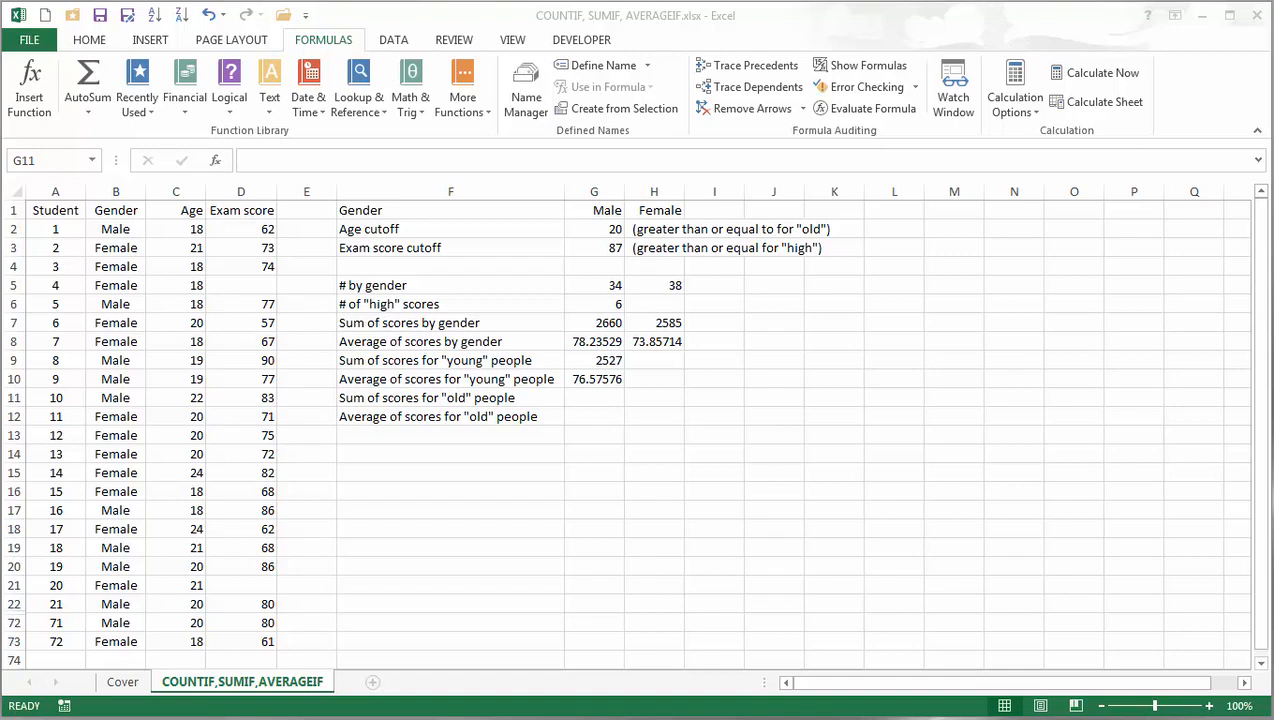
# - Reuse the G9 formula text in G11 with the operator changed to ">=", giving =SUMIF(C2:C73,">="&G2,D2:D73) for the "old" sum
pyautogui.click(606, 360)
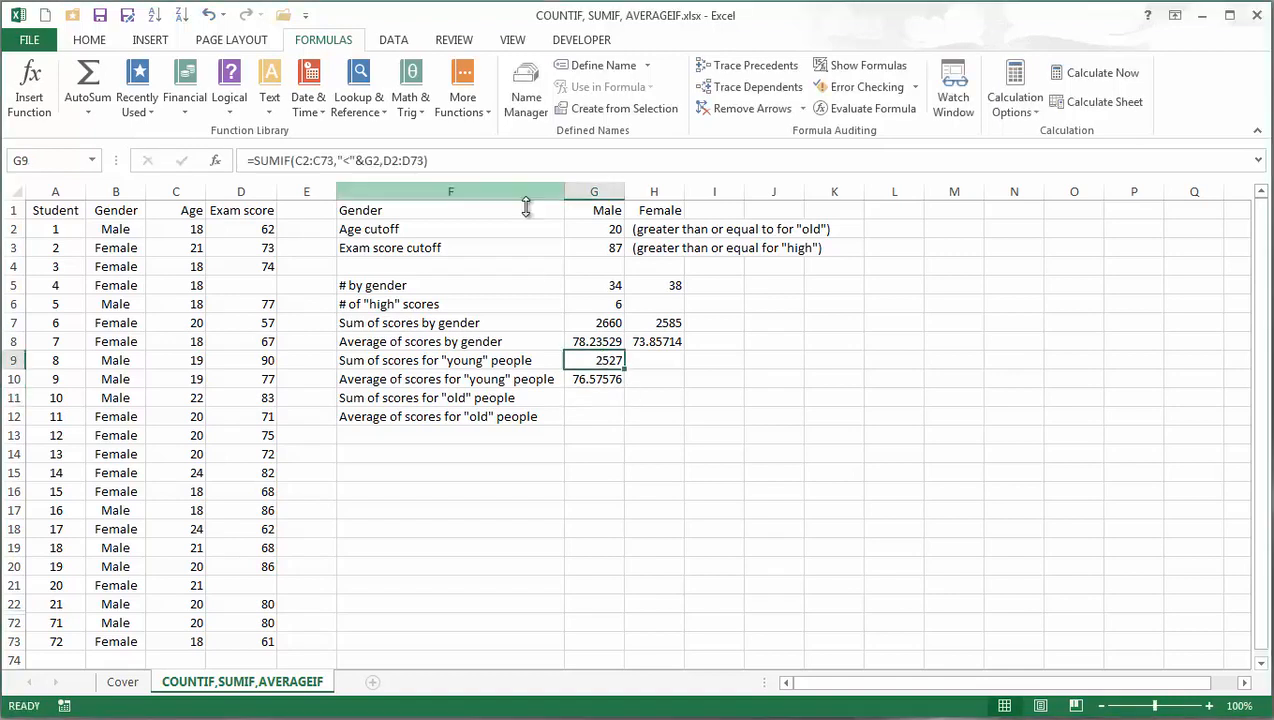
pyautogui.moveTo(478, 160); pyautogui.dragTo(40, 139)
pyautogui.hotkey('ctrl', 'c')
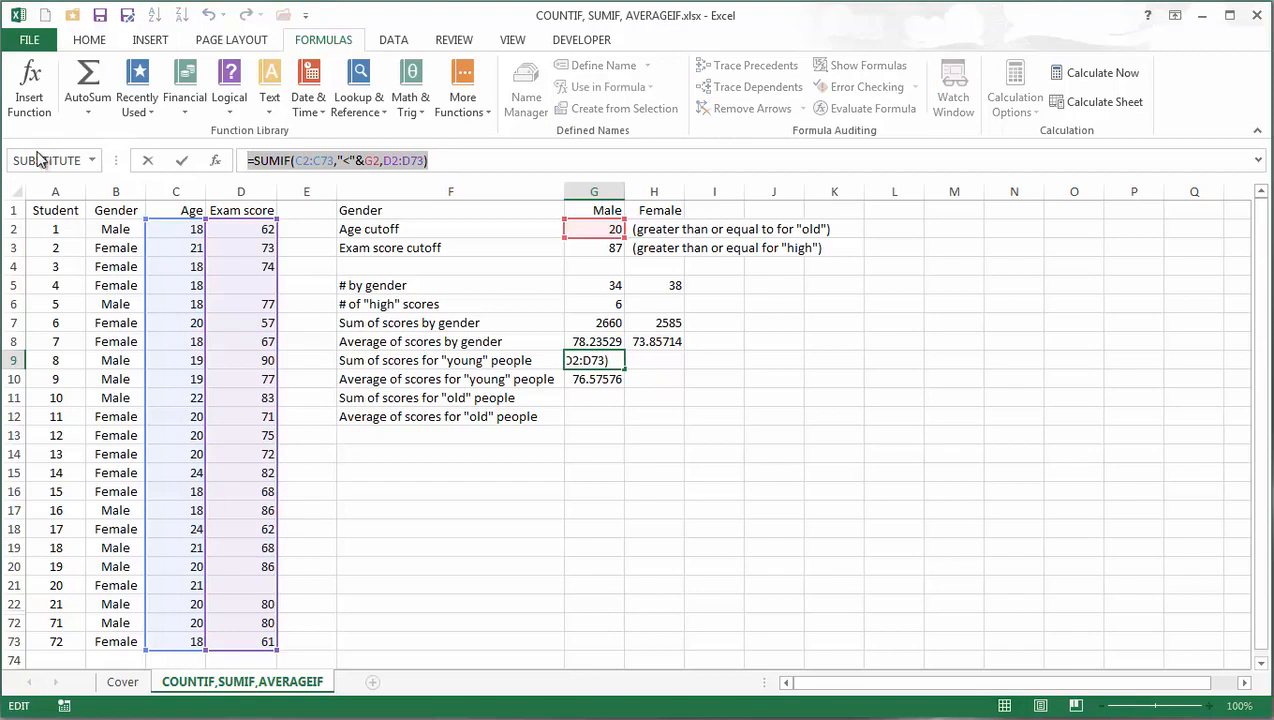
pyautogui.press('Escape')
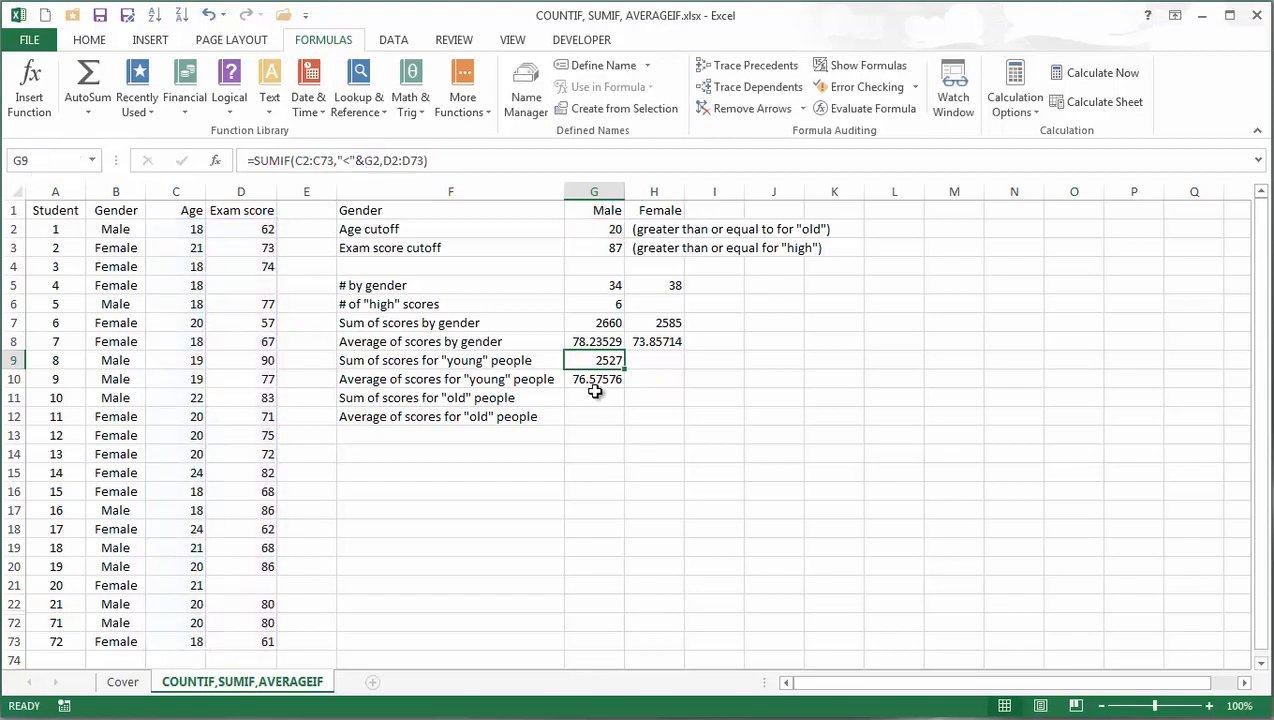
pyautogui.click(596, 396)
pyautogui.click(258, 160)
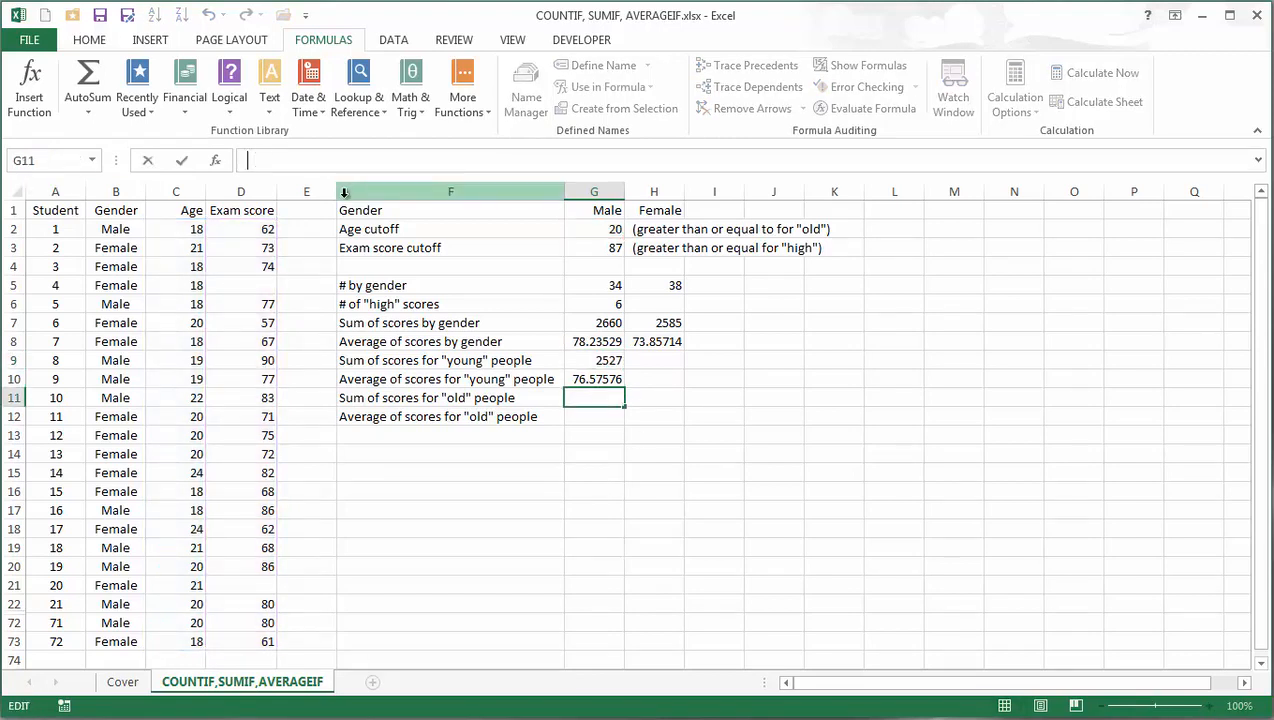
pyautogui.hotkey('ctrl', 'v')
pyautogui.click(347, 160)
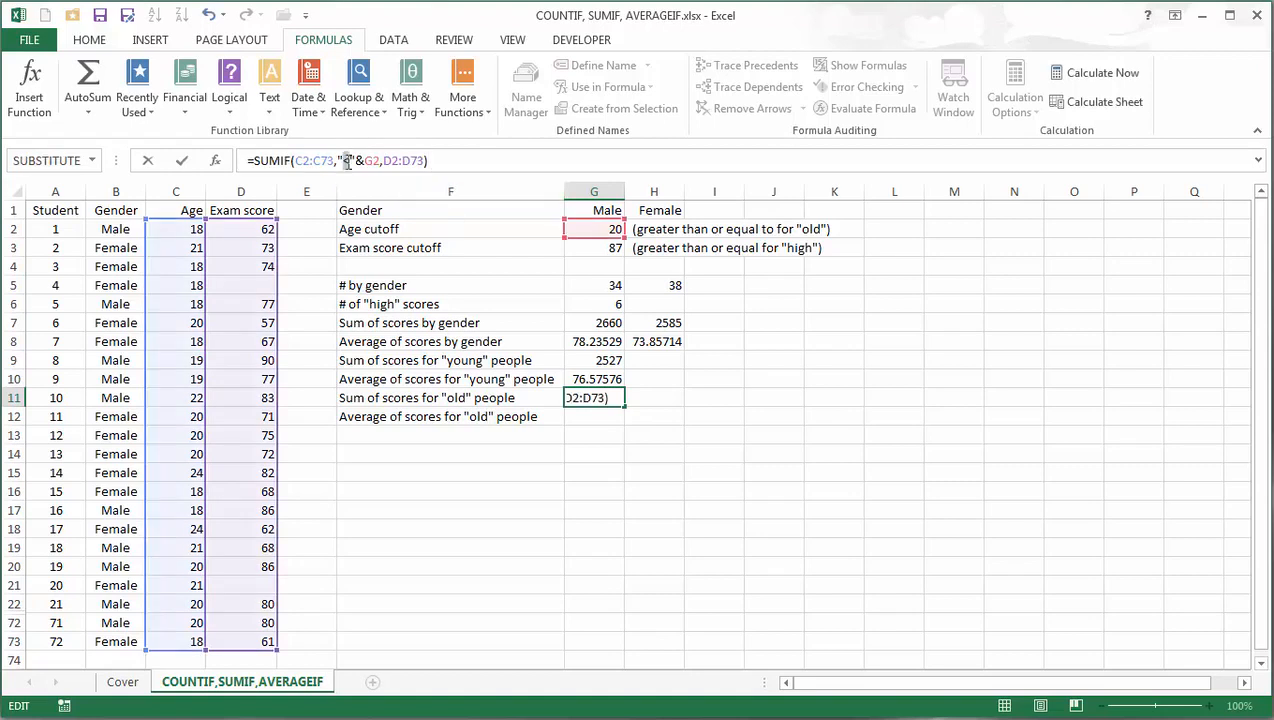
pyautogui.hotkey('shift', 'Left')
pyautogui.write('>=')
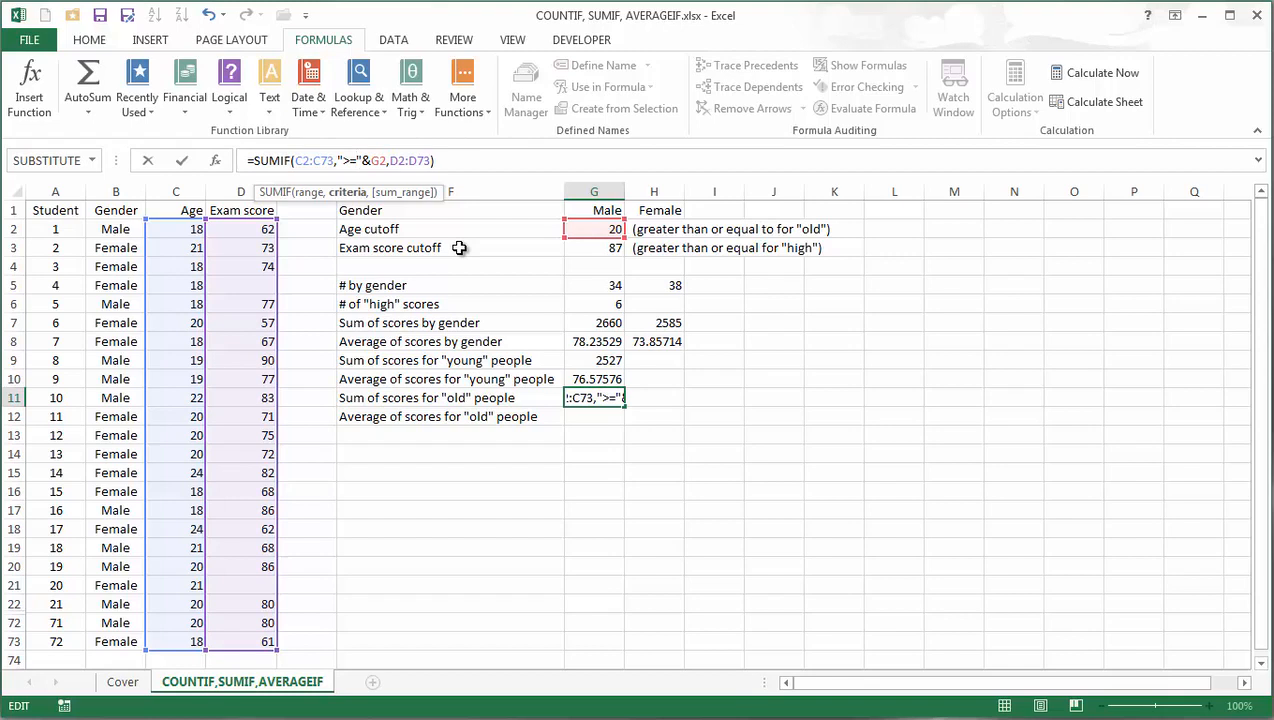
pyautogui.hotkey('ctrl', 'Return')
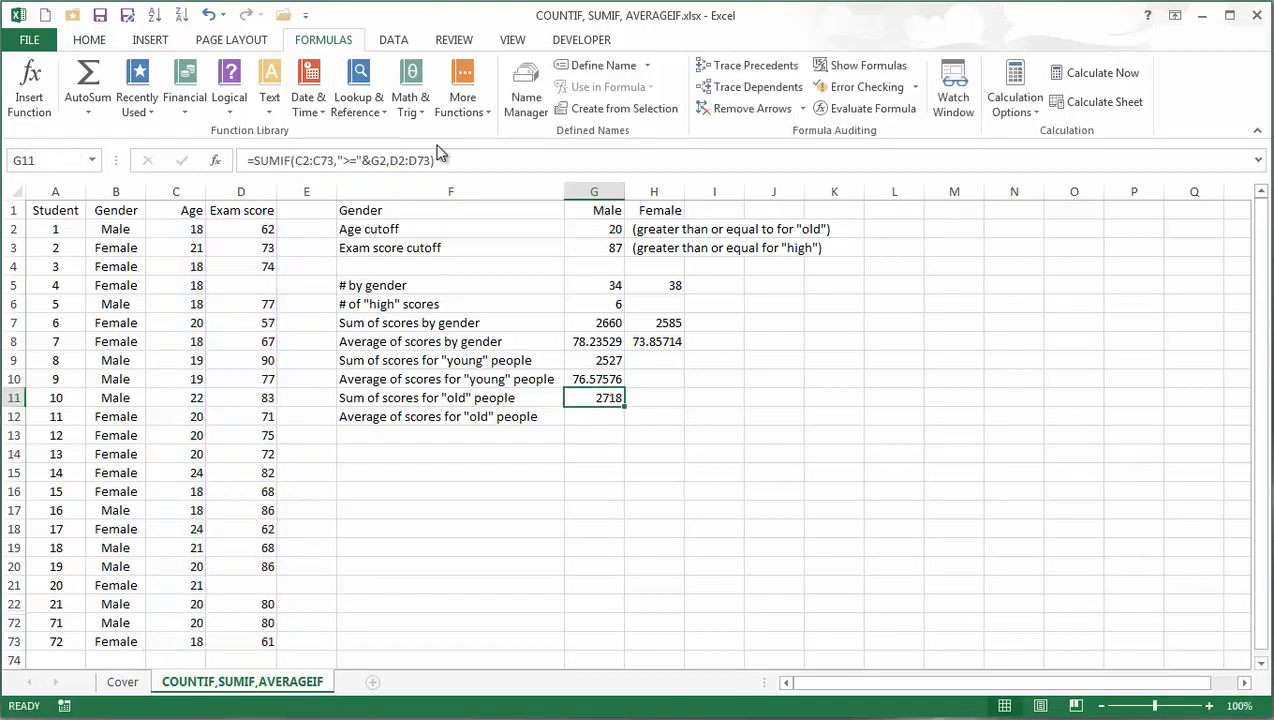
# - Reuse the G11 formula text in G12 with SUMIF changed to AVERAGEIF, giving =AVERAGEIF(C2:C73,">="&G2,D2:D73) for the "old" average
pyautogui.moveTo(440, 160); pyautogui.dragTo(161, 133)
pyautogui.hotkey('ctrl', 'c')
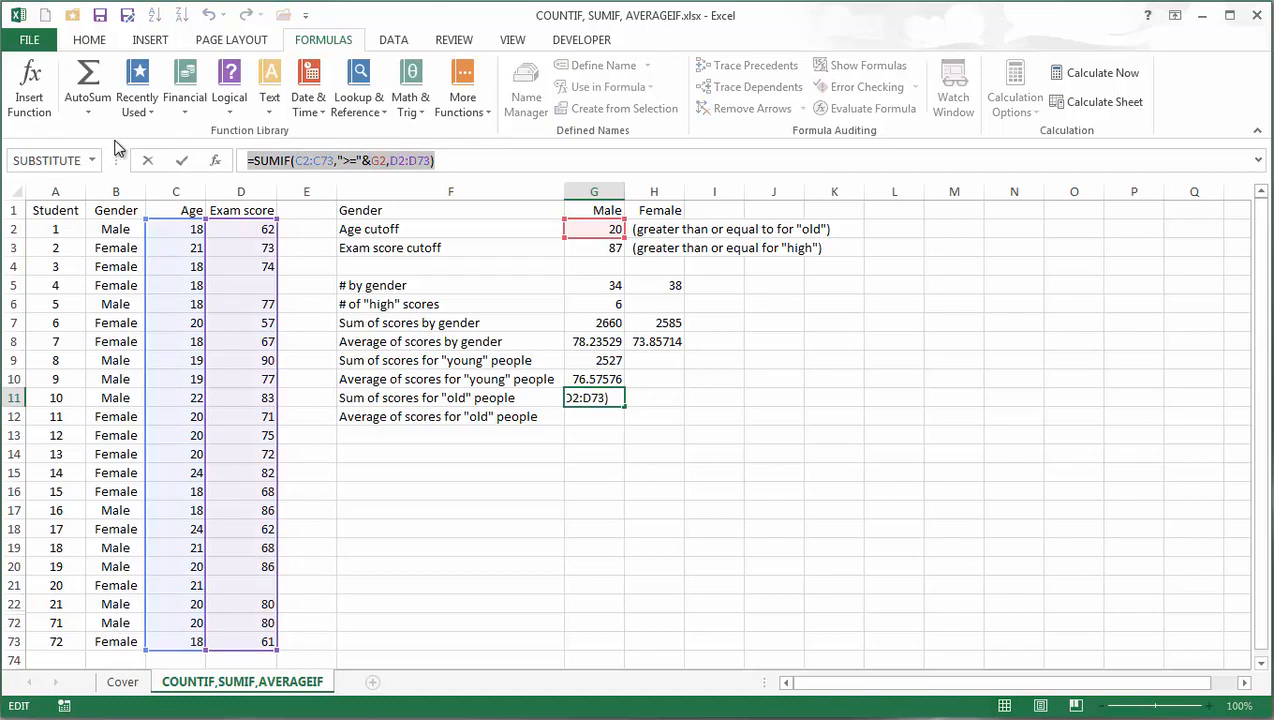
pyautogui.press('Escape')
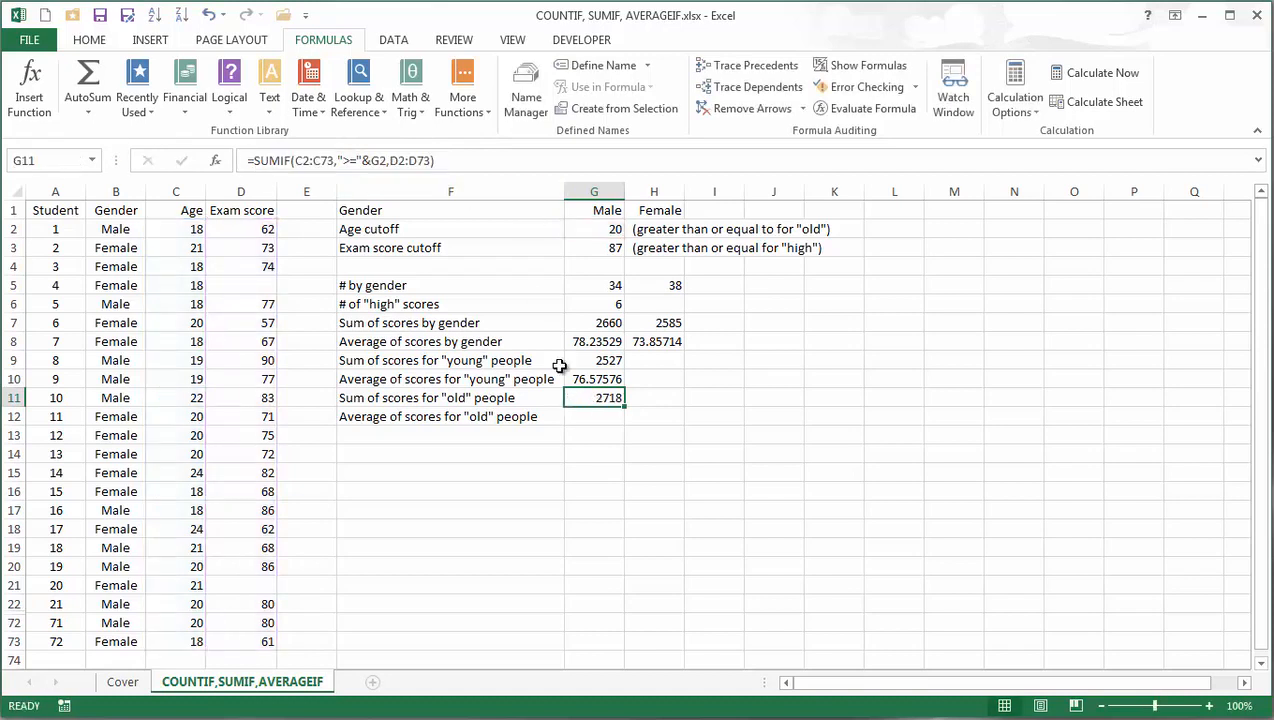
pyautogui.click(585, 416)
pyautogui.hotkey('ctrl', 'v')
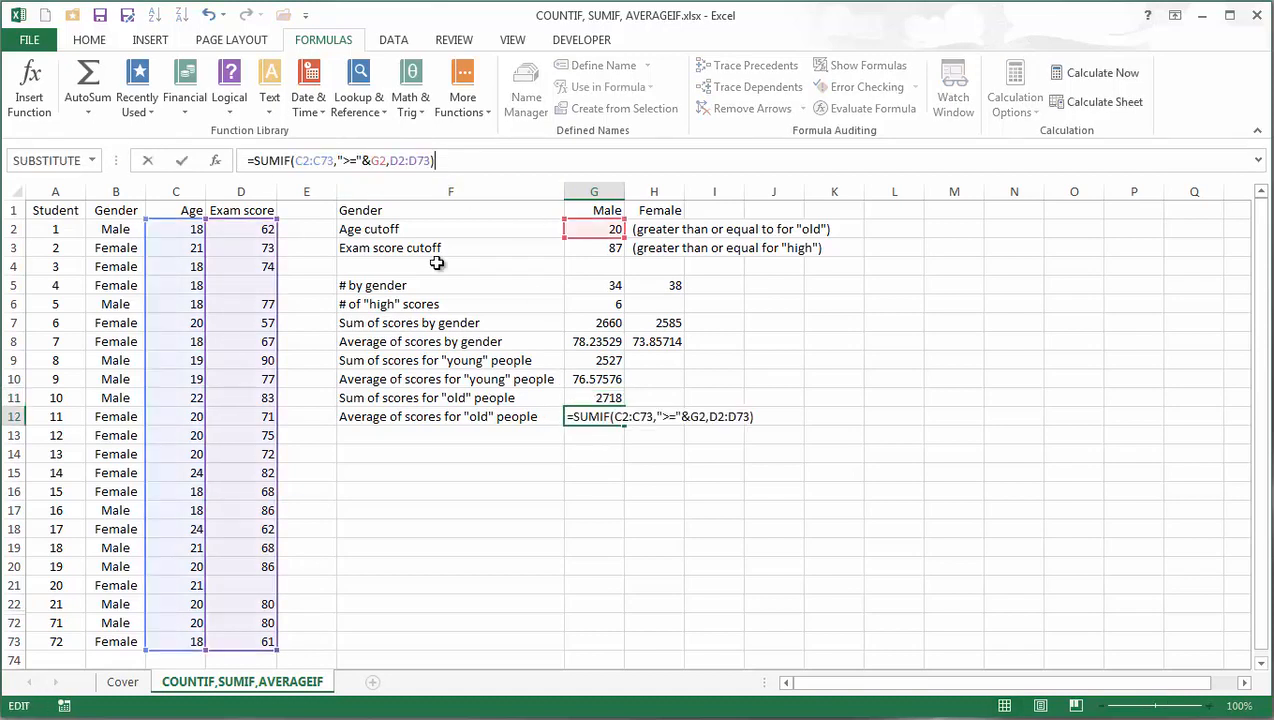
pyautogui.moveTo(254, 160); pyautogui.dragTo(283, 160)
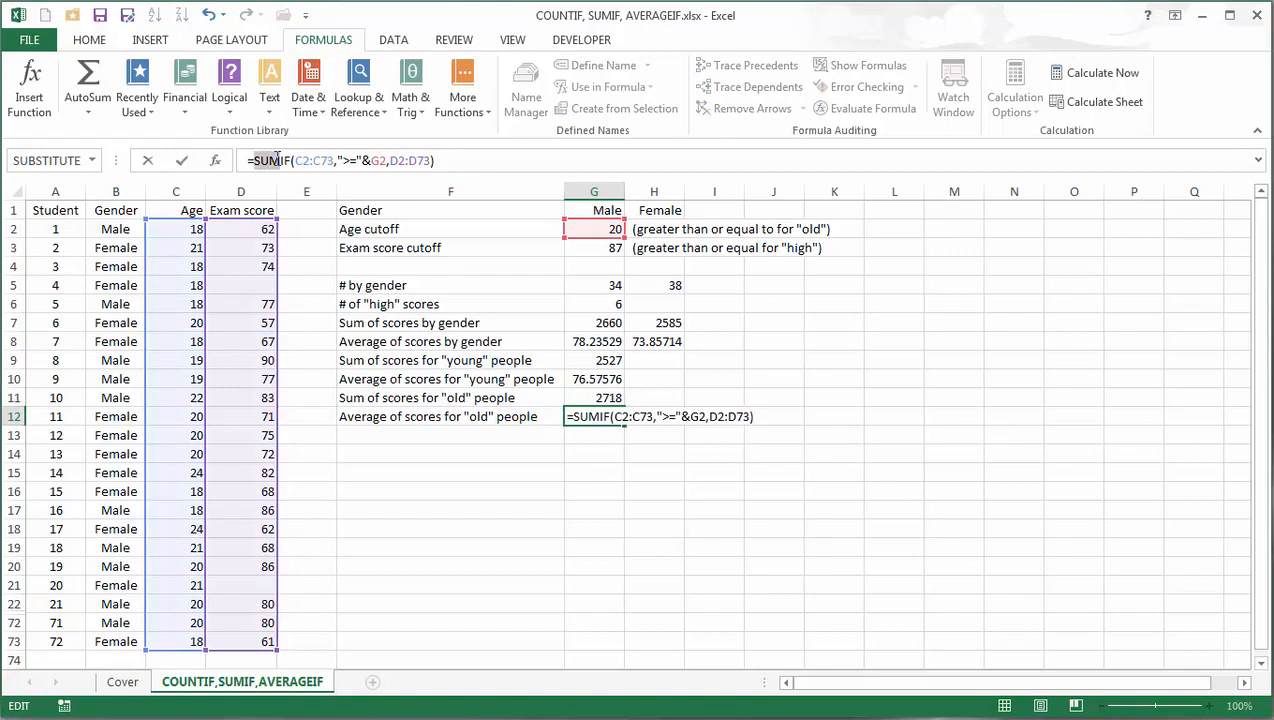
pyautogui.write('average')
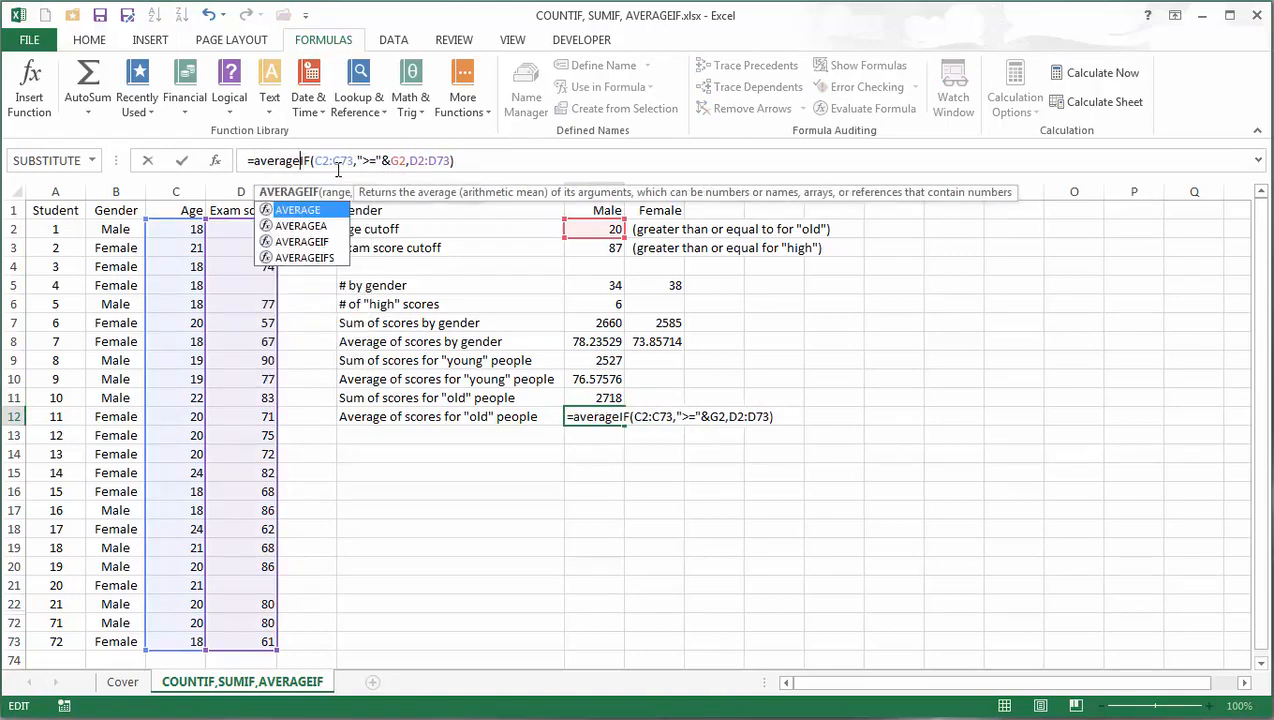
pyautogui.press('Return')
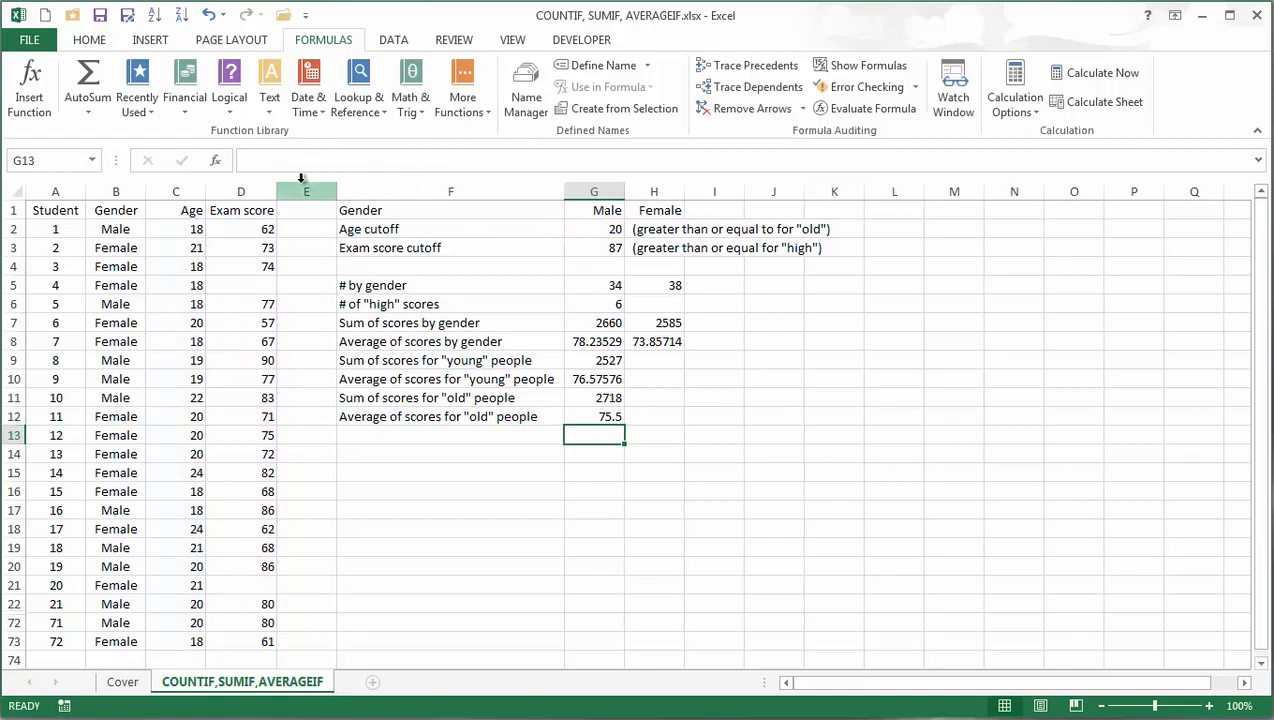